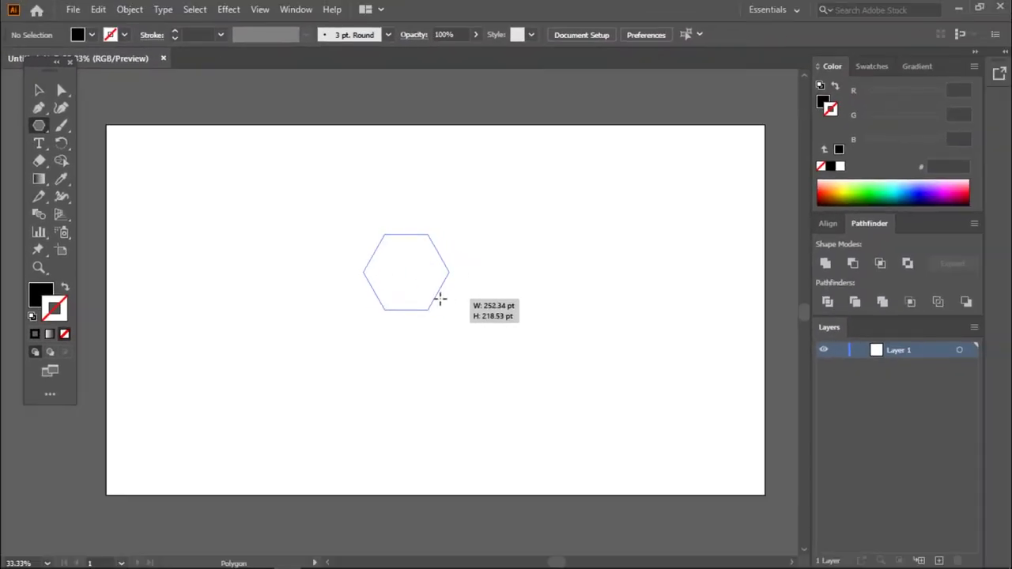
Step: Draw a black hexagon, rotate it 90°, and delete its two upper corners to leave a kite
{"action": "left_click_drag", "start_coordinate": [405, 271], "coordinate": [435, 294]}
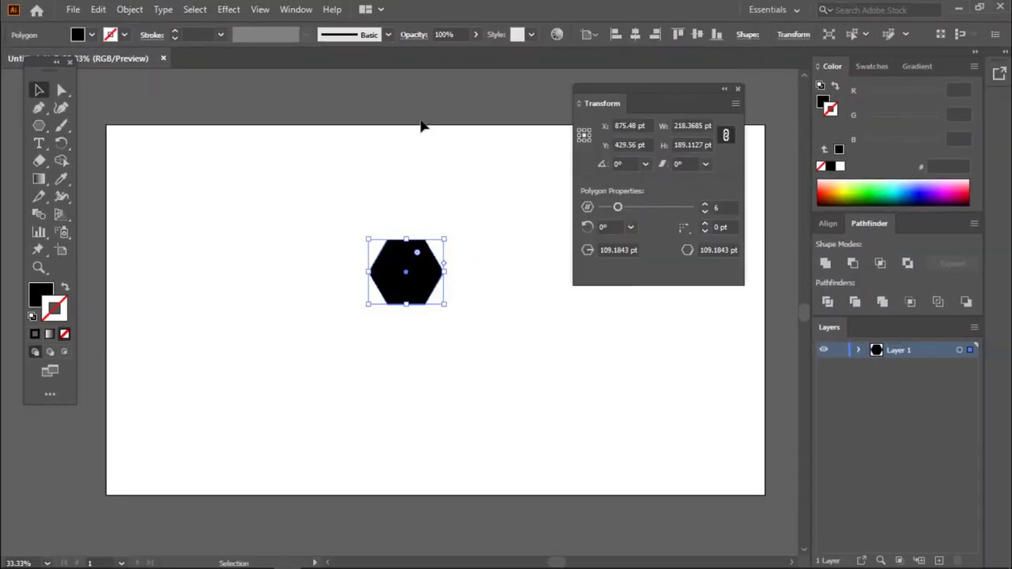
{"action": "left_click", "coordinate": [738, 90]}
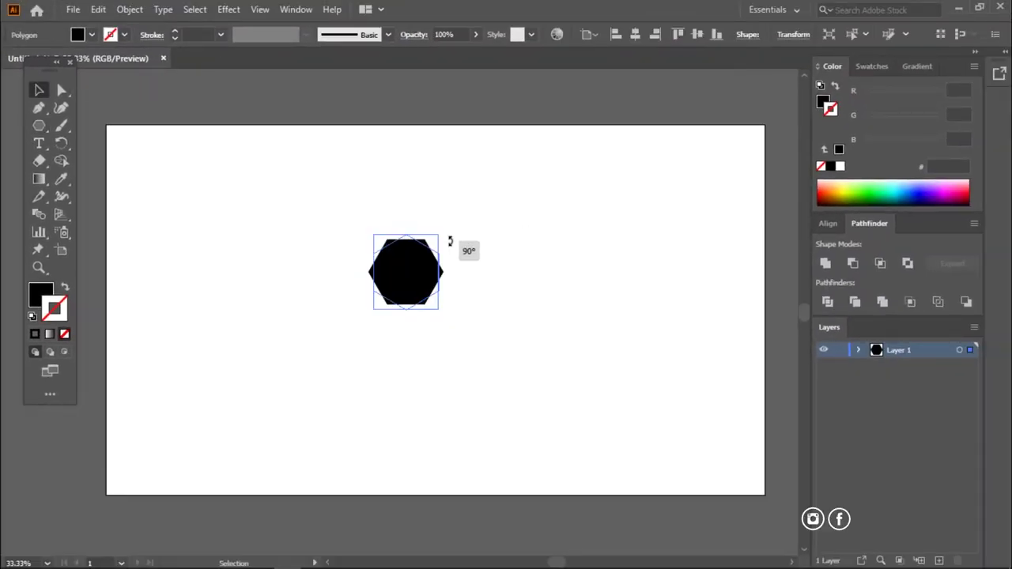
{"action": "left_click_drag", "start_coordinate": [452, 302], "coordinate": [436, 224]}
{"action": "key", "text": "p"}
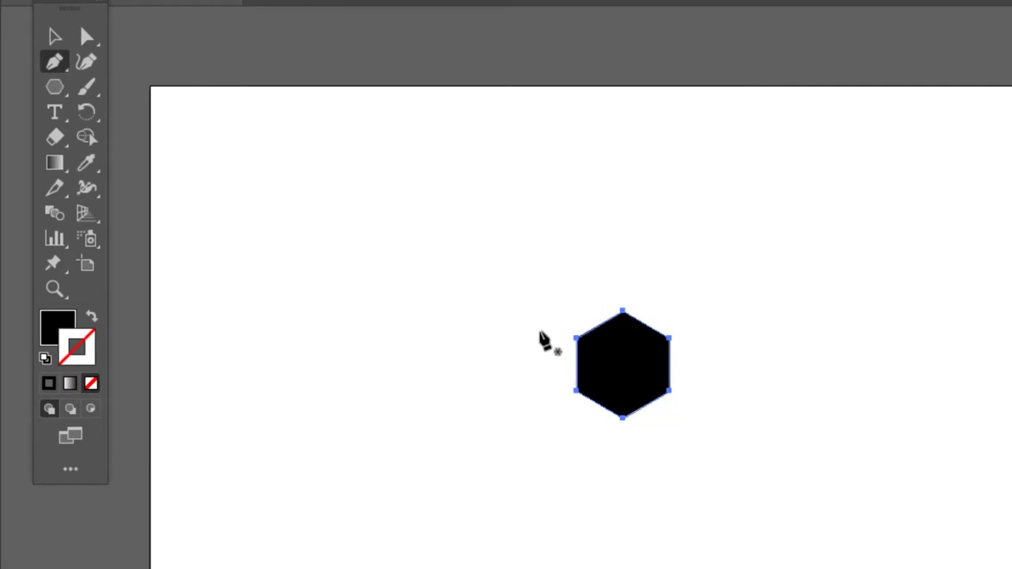
{"action": "left_click", "coordinate": [670, 338]}
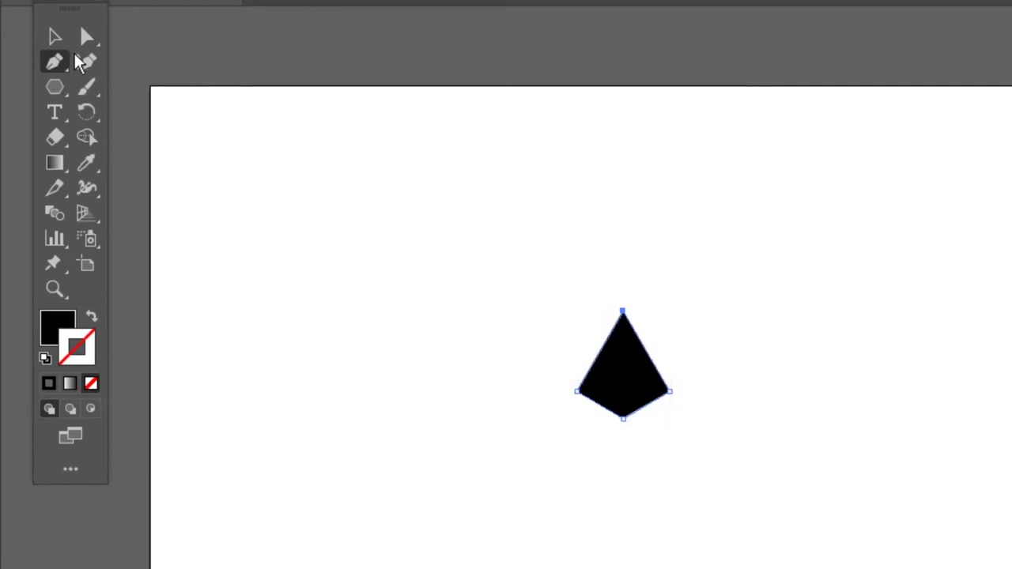
{"action": "left_click", "coordinate": [55, 36]}
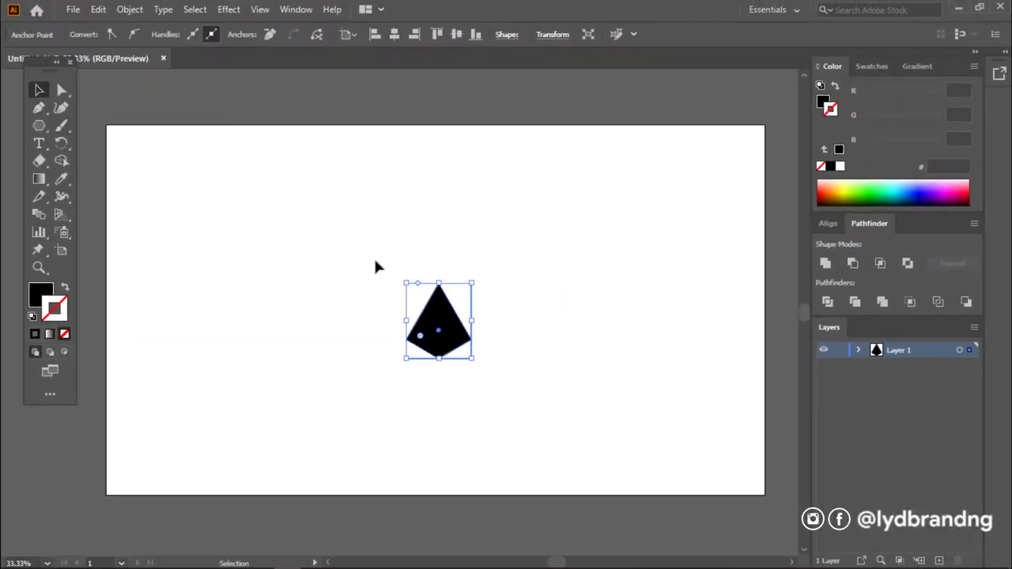
Step: Shrink the kite slightly and stretch its top point upward into a tall spike
{"action": "key", "text": "a"}
{"action": "left_click_drag", "start_coordinate": [384, 280], "coordinate": [480, 393]}
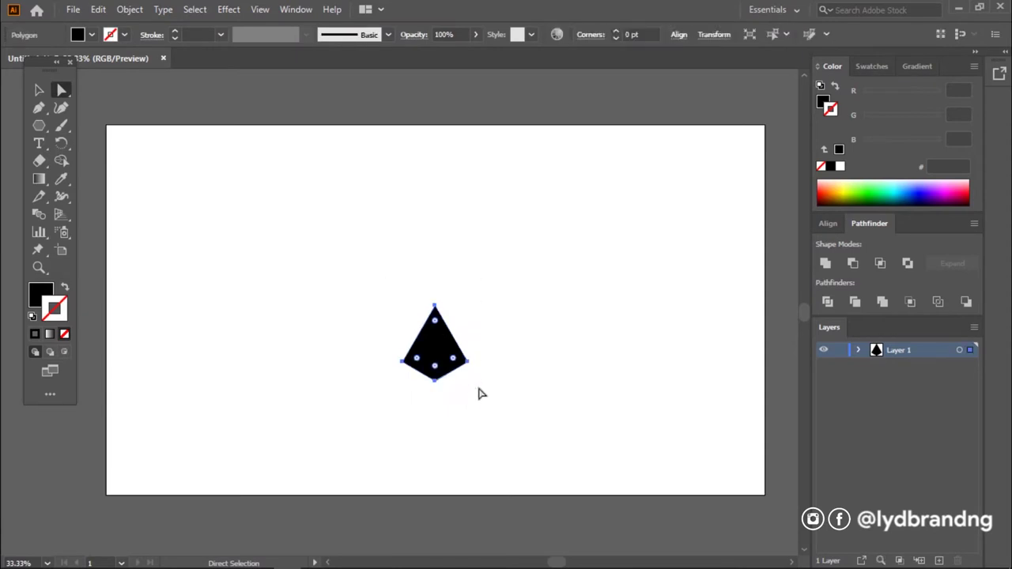
{"action": "key", "text": "v"}
{"action": "left_click_drag", "start_coordinate": [468, 382], "coordinate": [462, 375]}
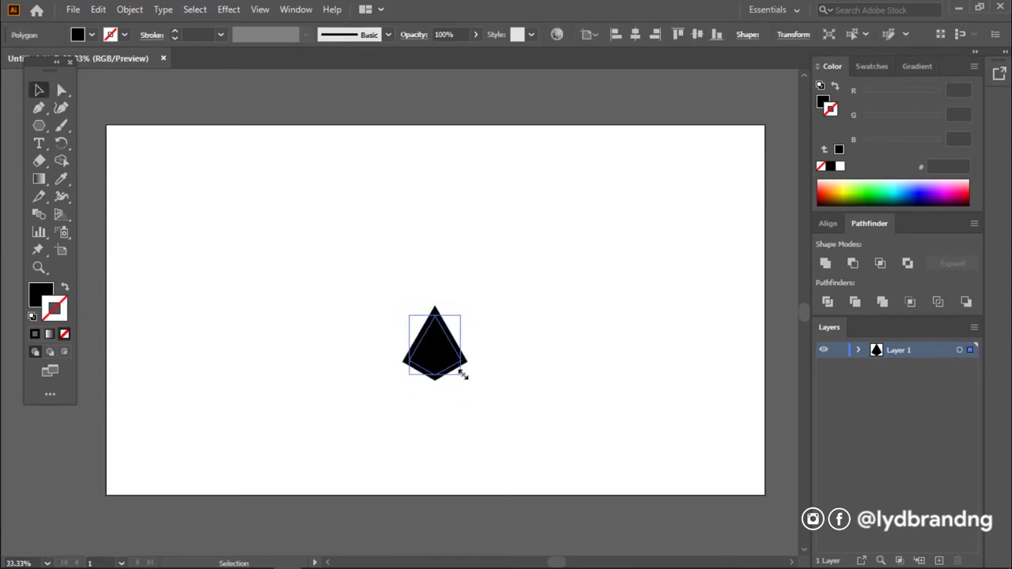
{"action": "left_click", "coordinate": [62, 90]}
{"action": "left_click_drag", "start_coordinate": [435, 317], "coordinate": [435, 291]}
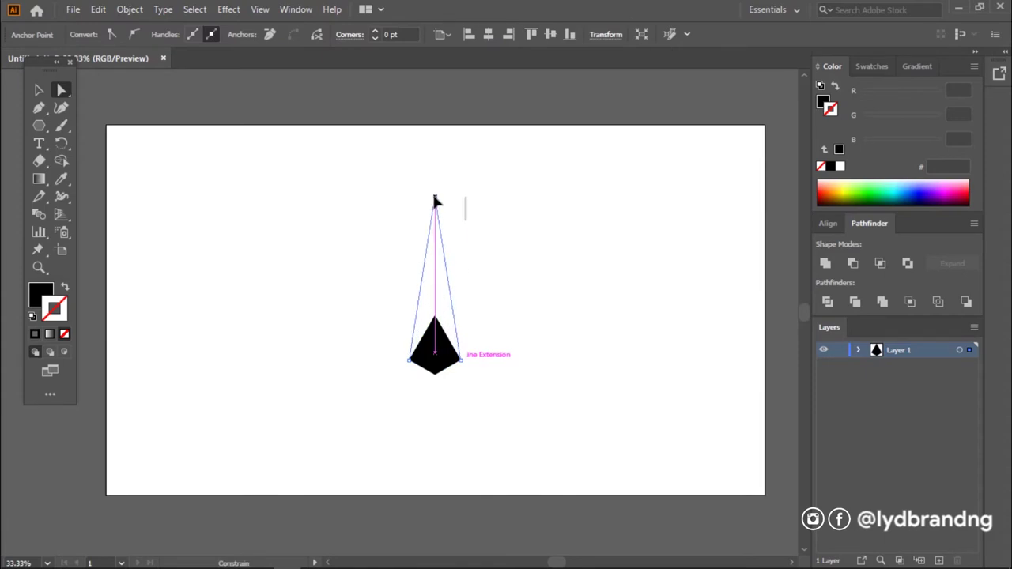
{"action": "left_click_drag", "start_coordinate": [436, 202], "coordinate": [435, 197]}
{"action": "left_click", "coordinate": [39, 89]}
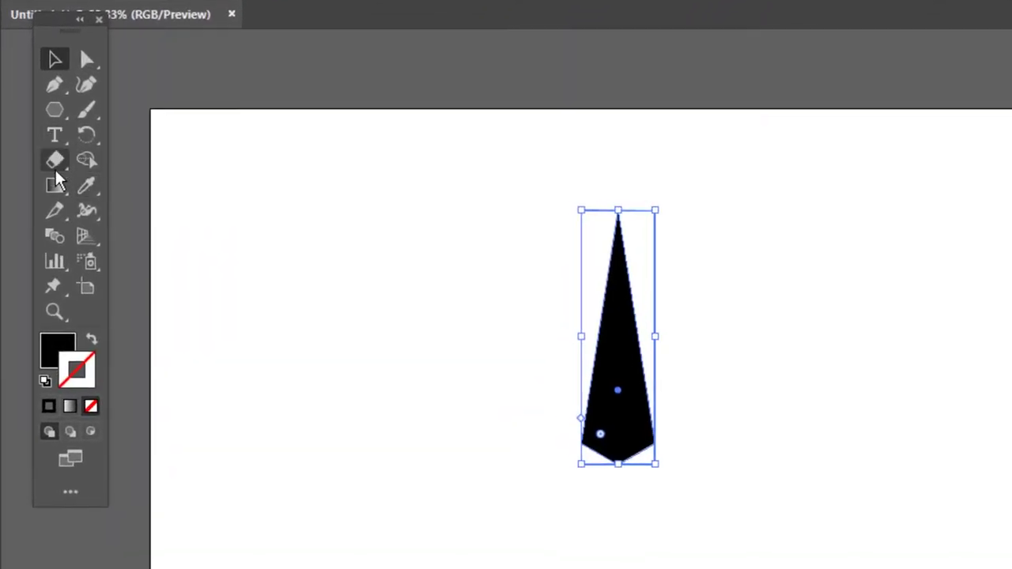
Step: Draw a rectangle covering the right half of the spike
{"action": "left_click_drag", "start_coordinate": [39, 124], "coordinate": [111, 123]}
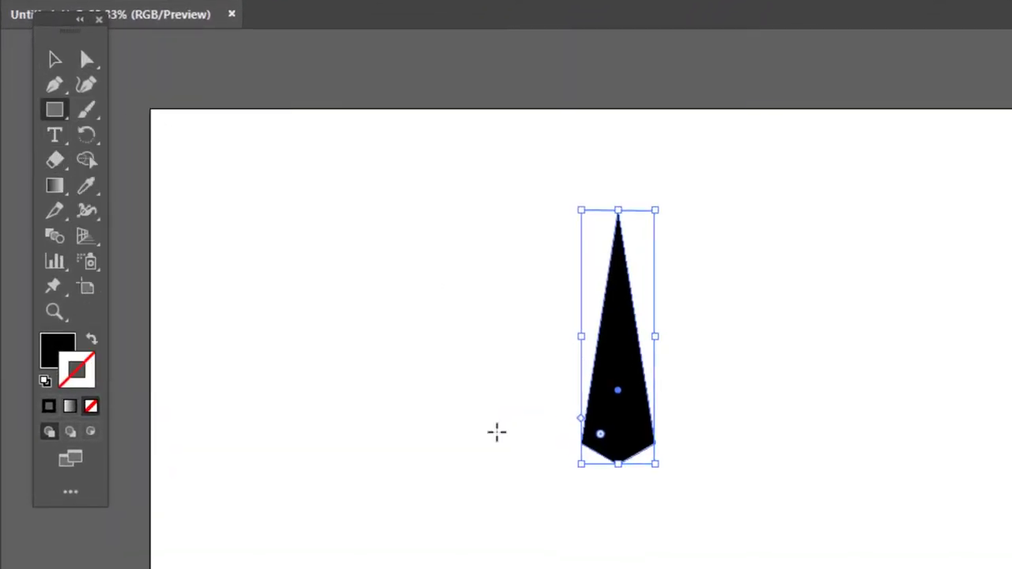
{"action": "left_click_drag", "start_coordinate": [434, 386], "coordinate": [485, 170]}
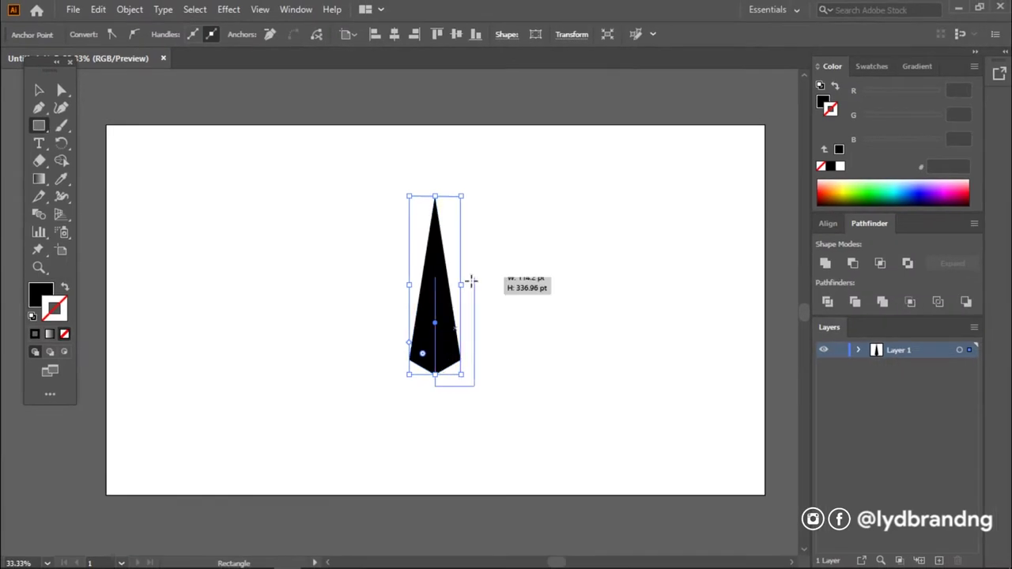
{"action": "left_click", "coordinate": [737, 89]}
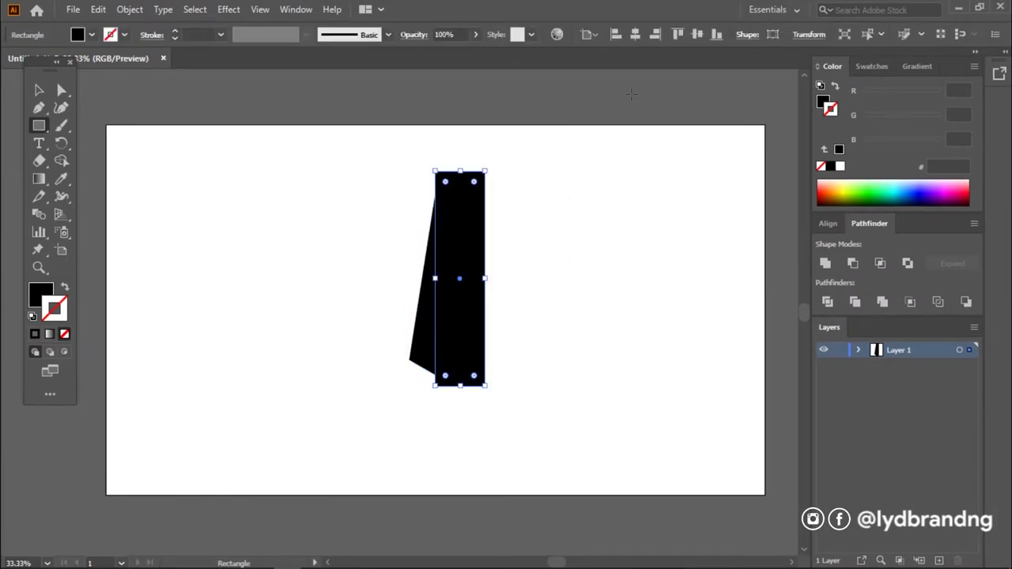
{"action": "key", "text": "v"}
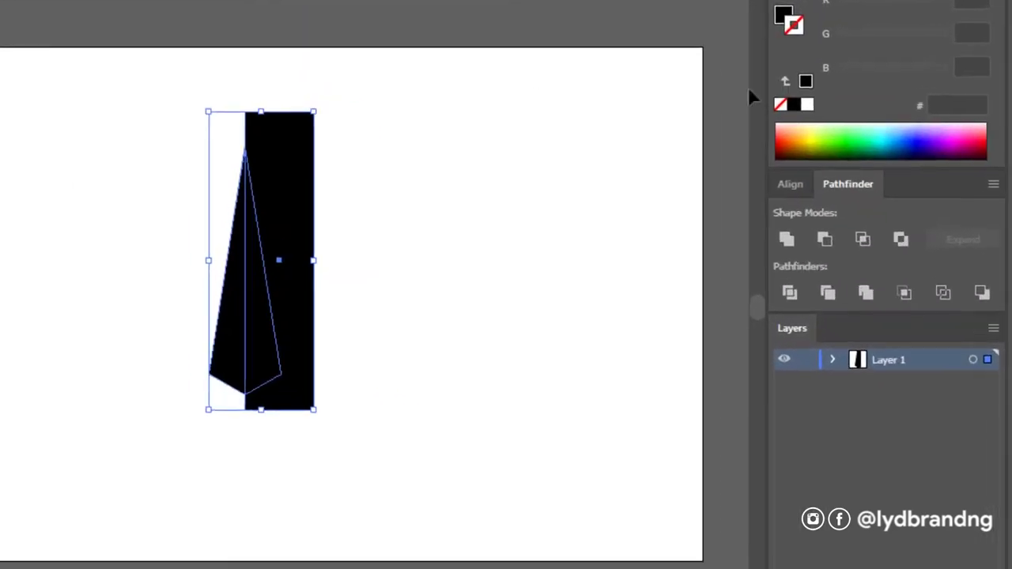
Step: Divide the spike with the rectangle, ungroup the pieces, and delete the leftover rectangle piece
{"action": "left_click", "coordinate": [827, 301]}
{"action": "left_click", "coordinate": [496, 370]}
{"action": "right_click", "coordinate": [470, 343]}
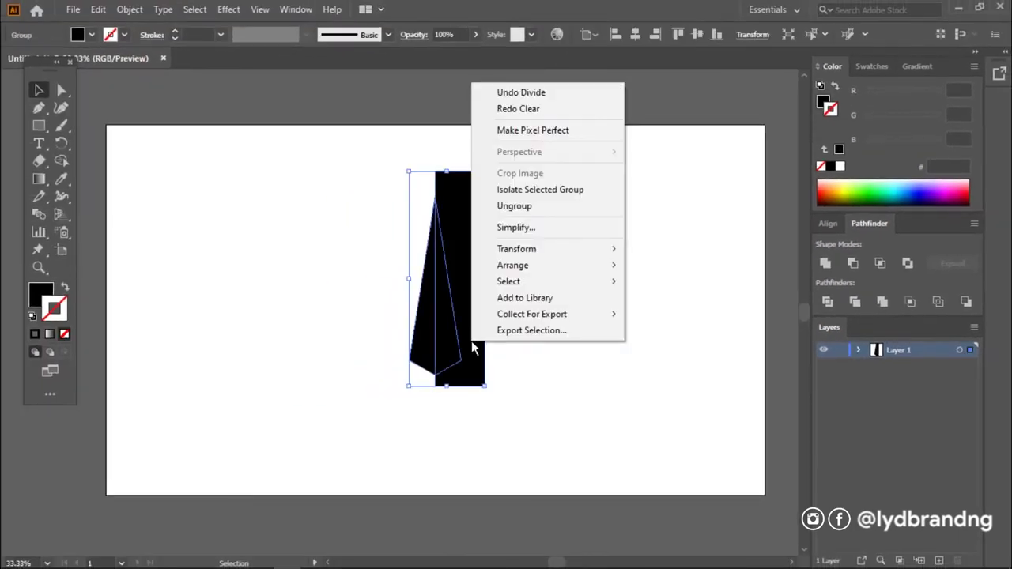
{"action": "left_click", "coordinate": [514, 204]}
{"action": "key", "text": "Delete"}
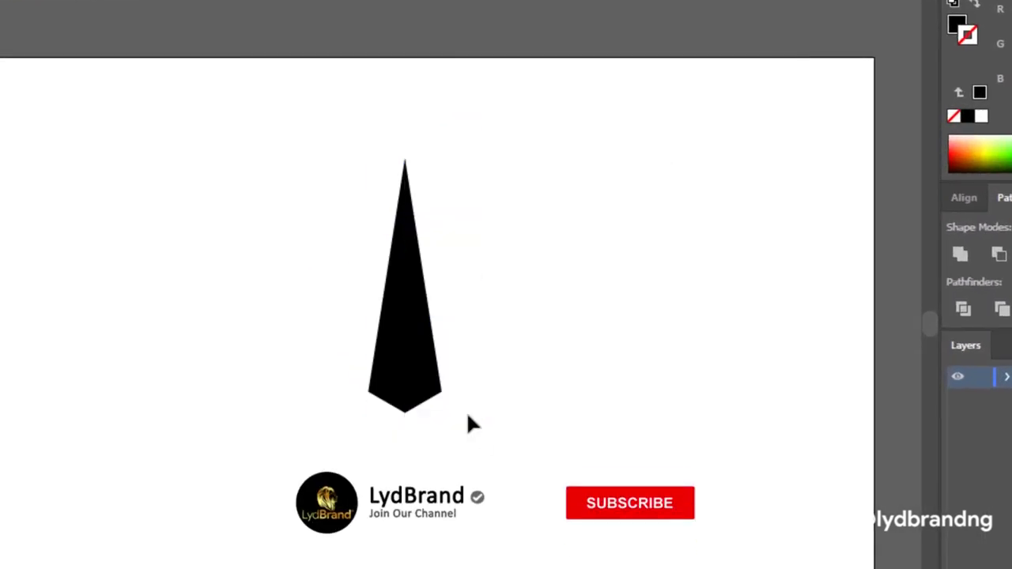
Step: Narrow the spike, then add a 120° rotated copy and a mirrored copy of it
{"action": "left_click_drag", "start_coordinate": [362, 424], "coordinate": [502, 146]}
{"action": "mouse_move", "coordinate": [443, 414]}
{"action": "left_mouse_down"}
{"action": "mouse_move", "coordinate": [419, 366]}
{"action": "mouse_move", "coordinate": [425, 348]}
{"action": "left_mouse_up"}
{"action": "right_click", "coordinate": [407, 253]}
{"action": "mouse_move", "coordinate": [476, 188]}
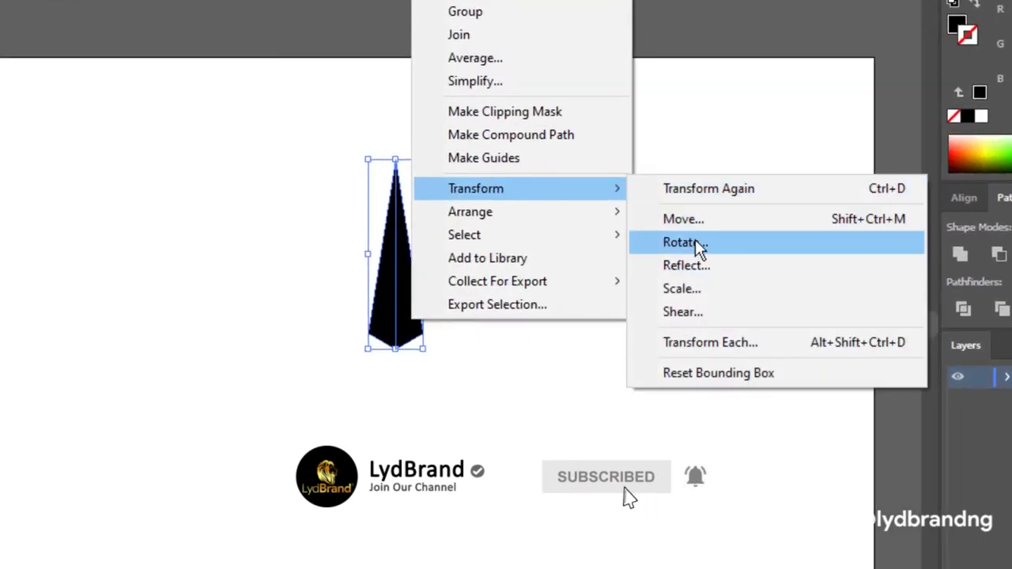
{"action": "left_click", "coordinate": [695, 241]}
{"action": "left_click", "coordinate": [590, 360]}
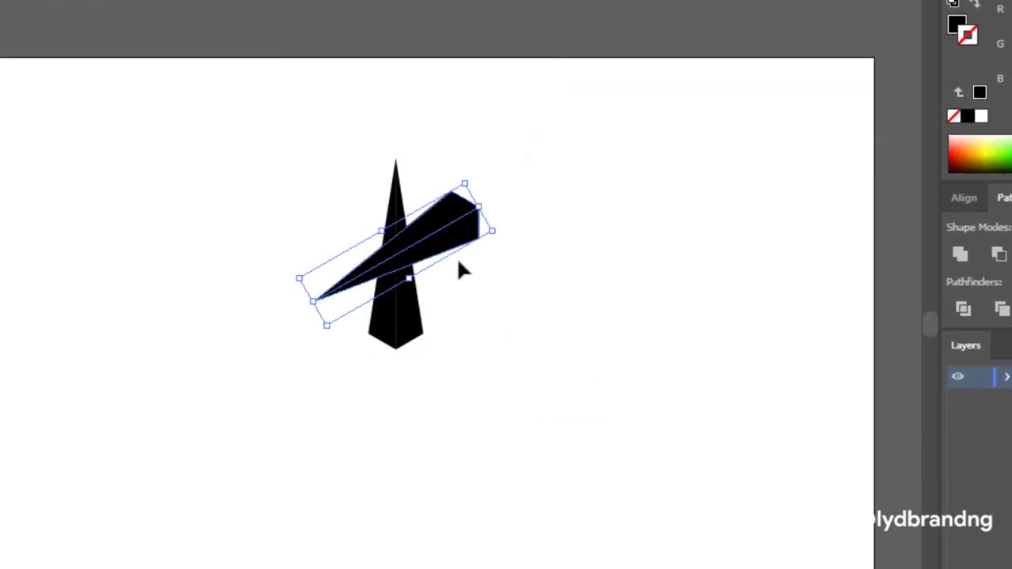
{"action": "right_click", "coordinate": [452, 237]}
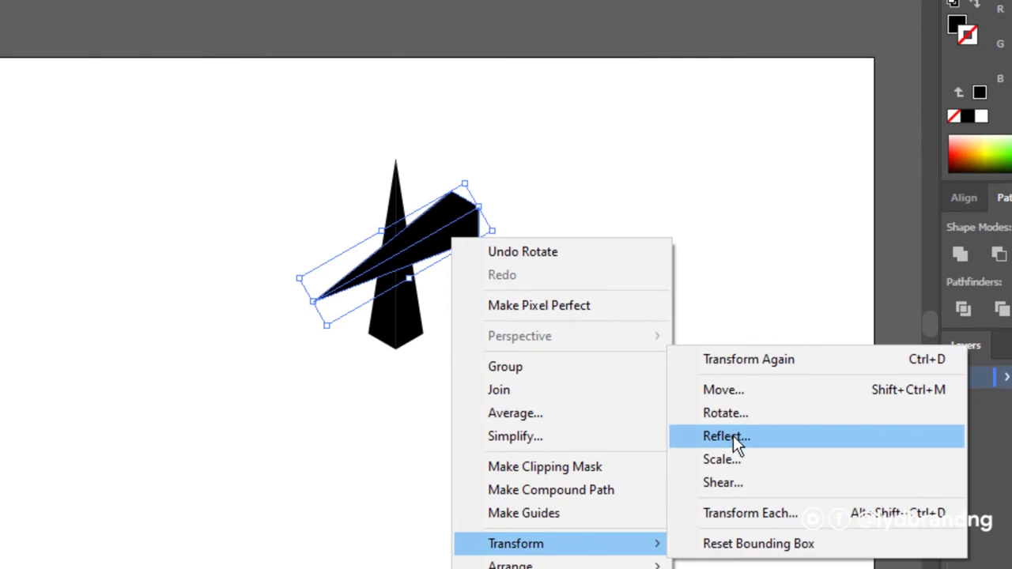
{"action": "left_click", "coordinate": [733, 435]}
{"action": "left_click", "coordinate": [814, 406]}
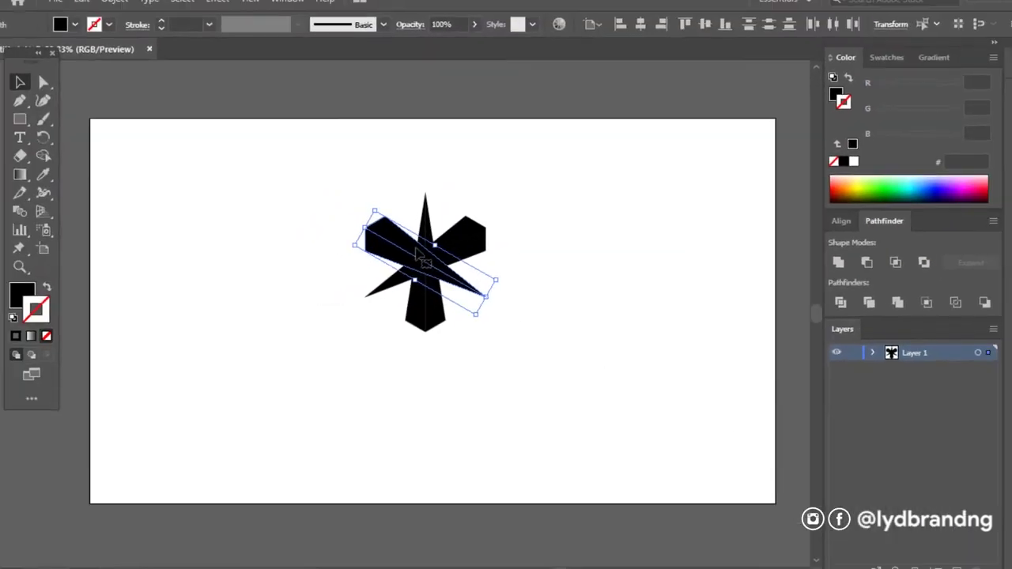
Step: Move the rotated and mirrored arms together into a three-pointed star
{"action": "left_click_drag", "start_coordinate": [418, 254], "coordinate": [477, 355]}
{"action": "left_click", "coordinate": [482, 245]}
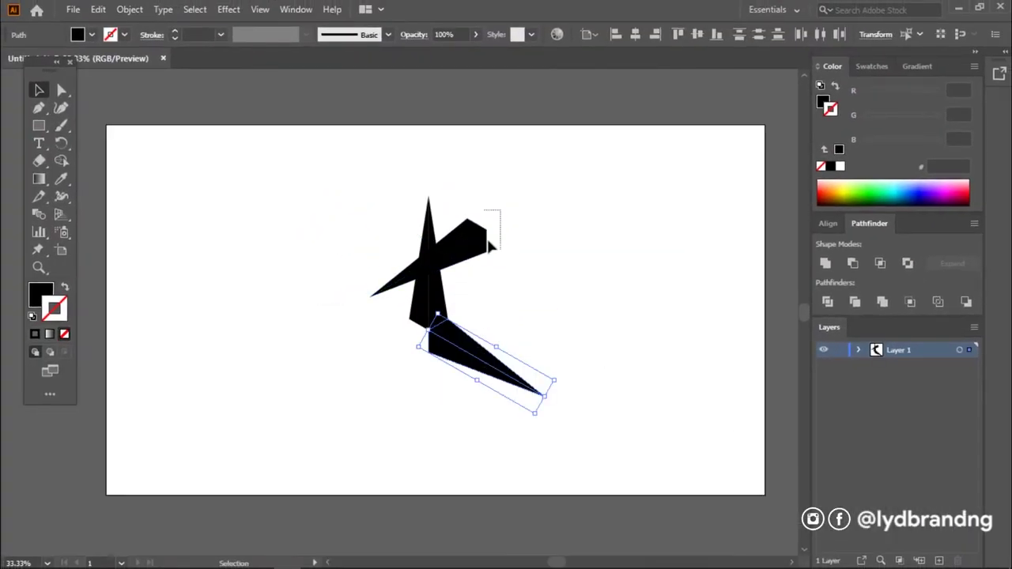
{"action": "mouse_move", "coordinate": [482, 245]}
{"action": "left_mouse_down"}
{"action": "mouse_move", "coordinate": [414, 358]}
{"action": "mouse_move", "coordinate": [419, 350]}
{"action": "left_mouse_up"}
{"action": "left_click_drag", "start_coordinate": [279, 432], "coordinate": [566, 178]}
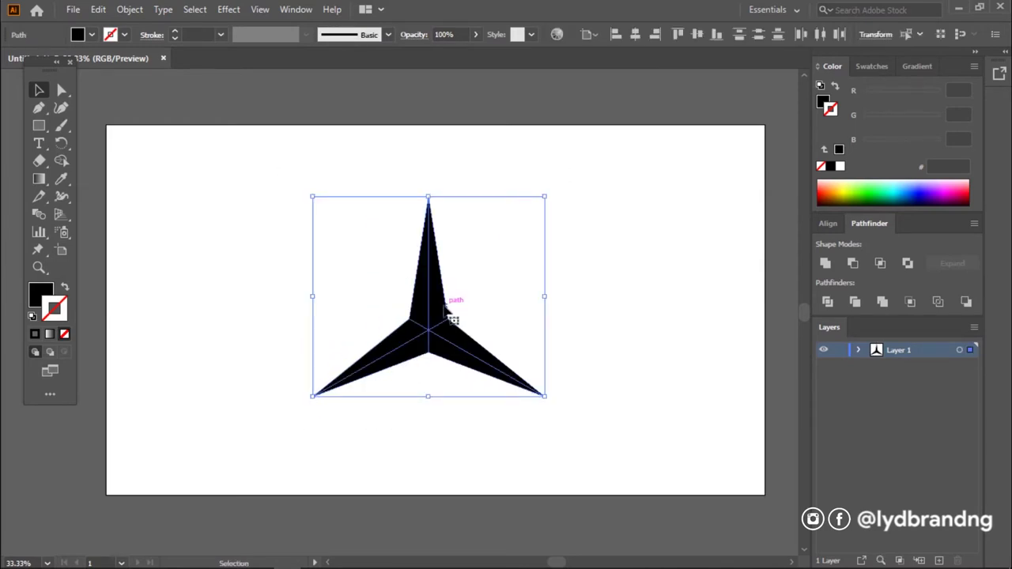
{"action": "left_click_drag", "start_coordinate": [424, 314], "coordinate": [425, 328]}
{"action": "left_click", "coordinate": [232, 308]}
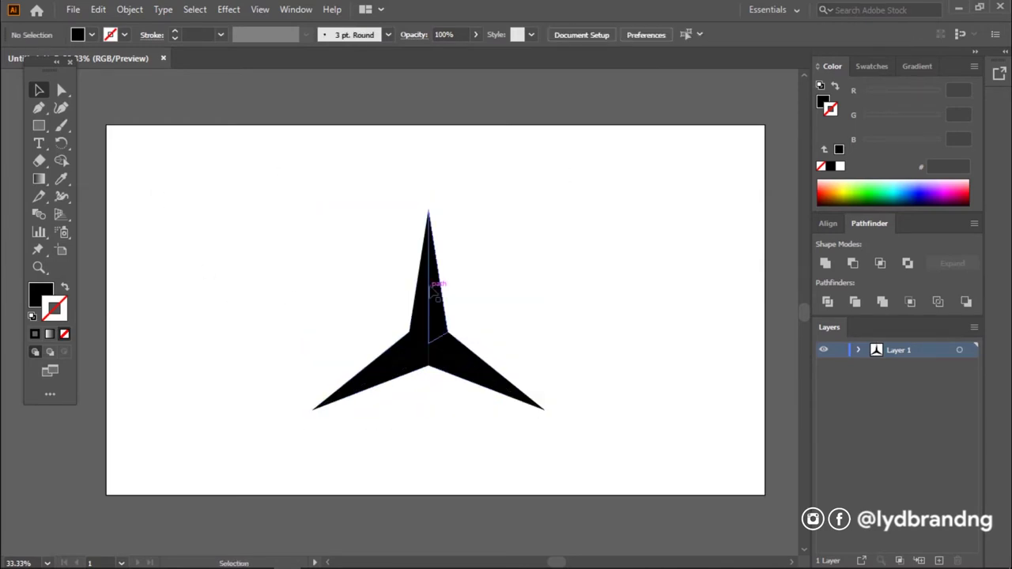
Step: Fill both halves of the top arm with a black-and-white gradient, reversed on the right half
{"action": "left_click", "coordinate": [425, 304]}
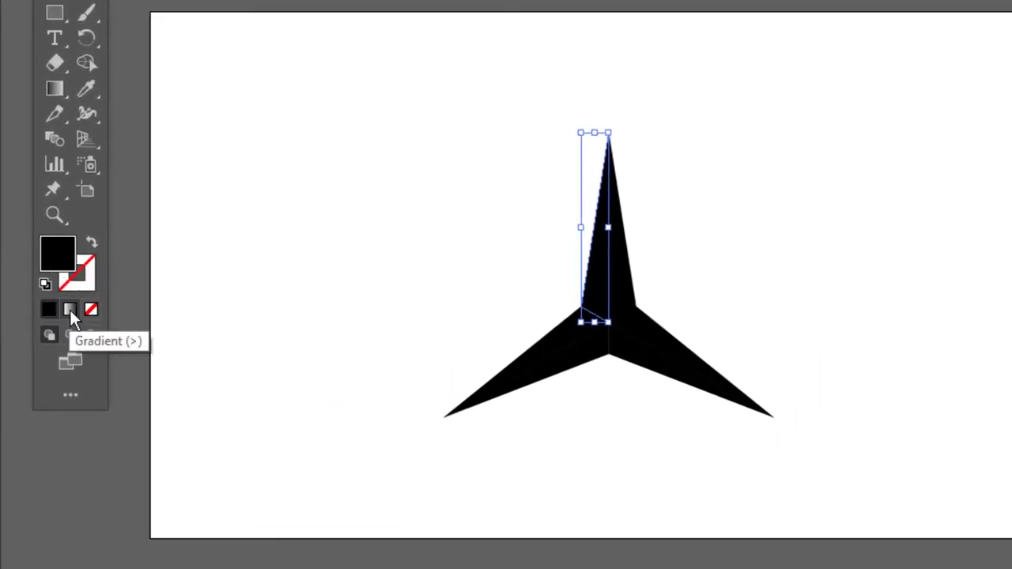
{"action": "left_click", "coordinate": [50, 334]}
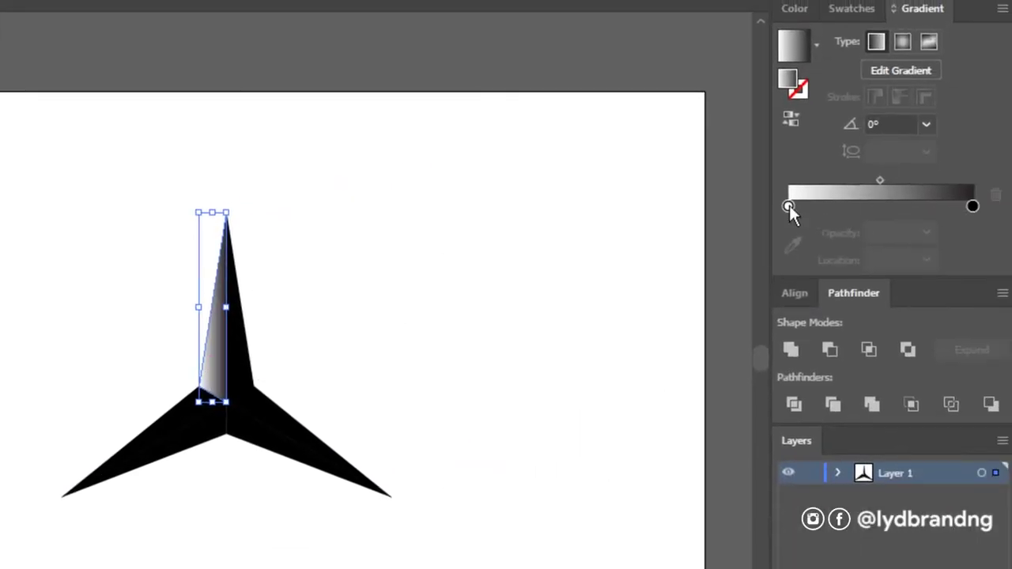
{"action": "left_click", "coordinate": [789, 206]}
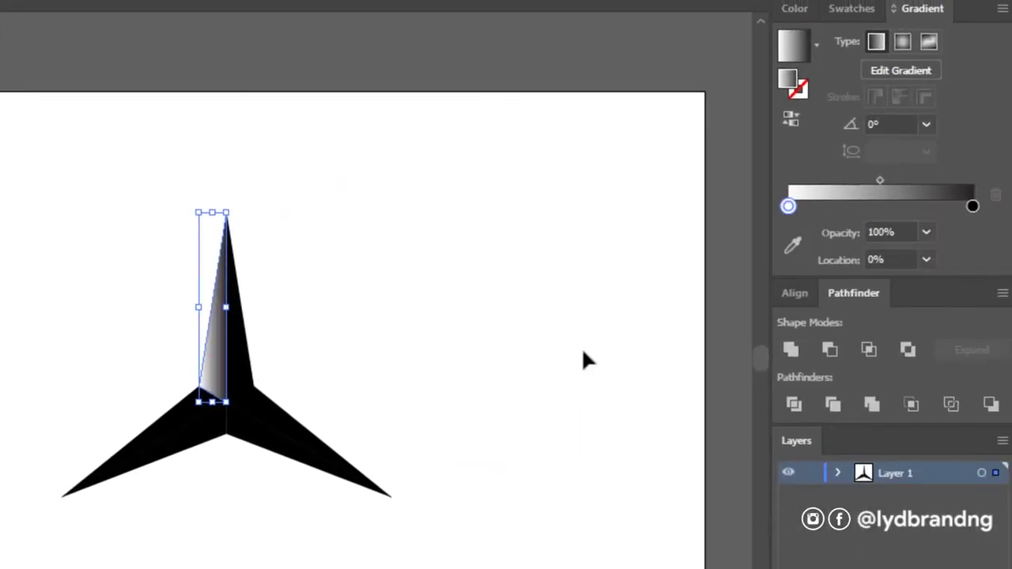
{"action": "left_click", "coordinate": [249, 354]}
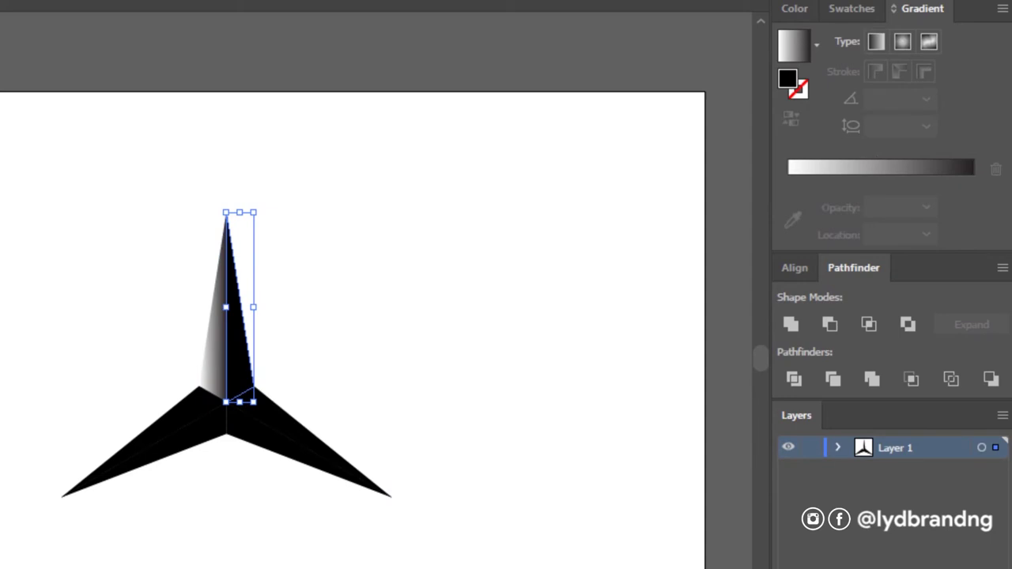
{"action": "key", "text": "period"}
{"action": "left_click", "coordinate": [792, 125]}
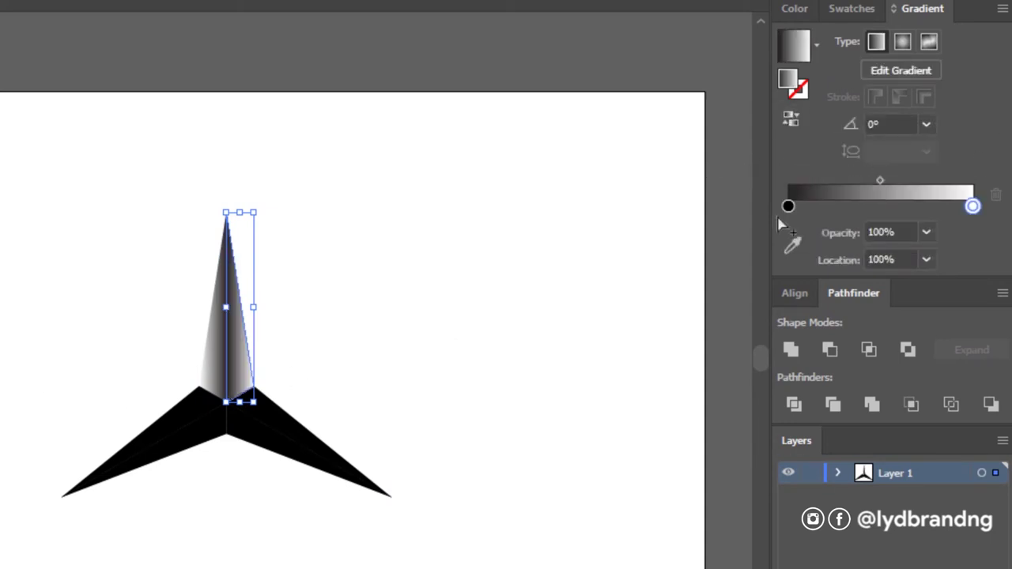
Step: Apply the gradient to the four left and right arm pieces, reversing it on alternate pieces
{"action": "left_click", "coordinate": [189, 427]}
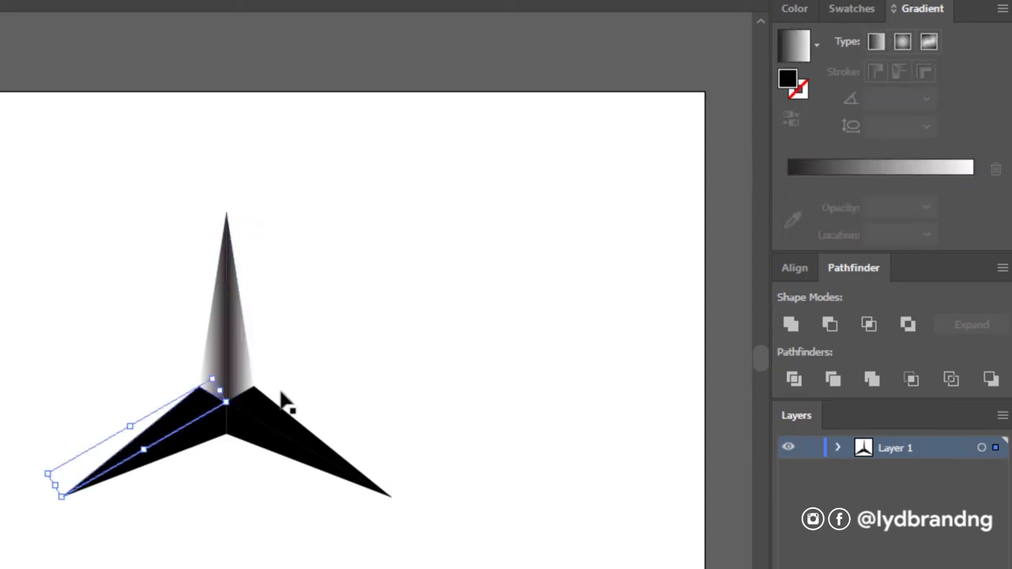
{"action": "key", "text": "period"}
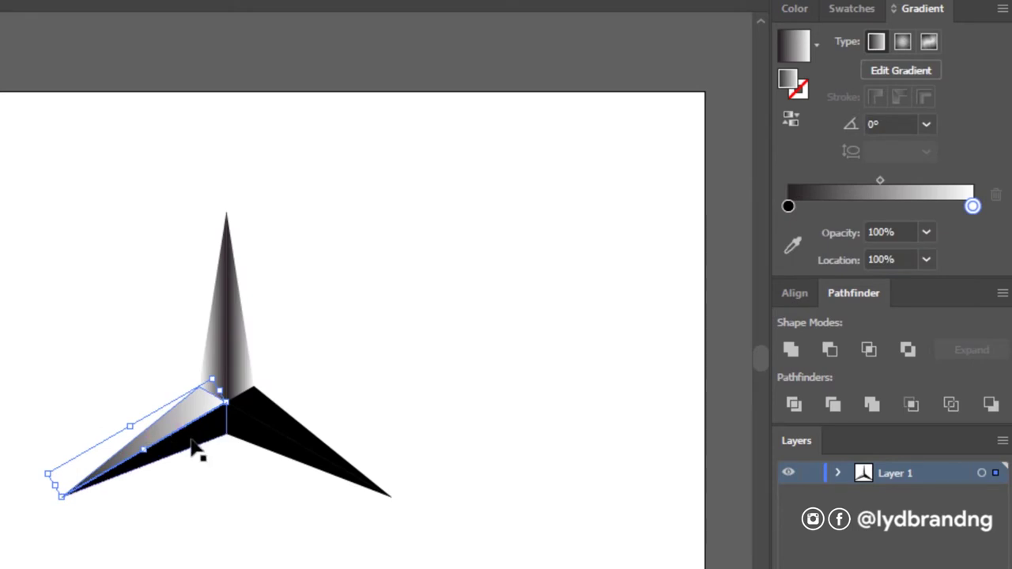
{"action": "left_click", "coordinate": [193, 445]}
{"action": "key", "text": "period"}
{"action": "left_click", "coordinate": [792, 125]}
{"action": "left_click", "coordinate": [301, 474]}
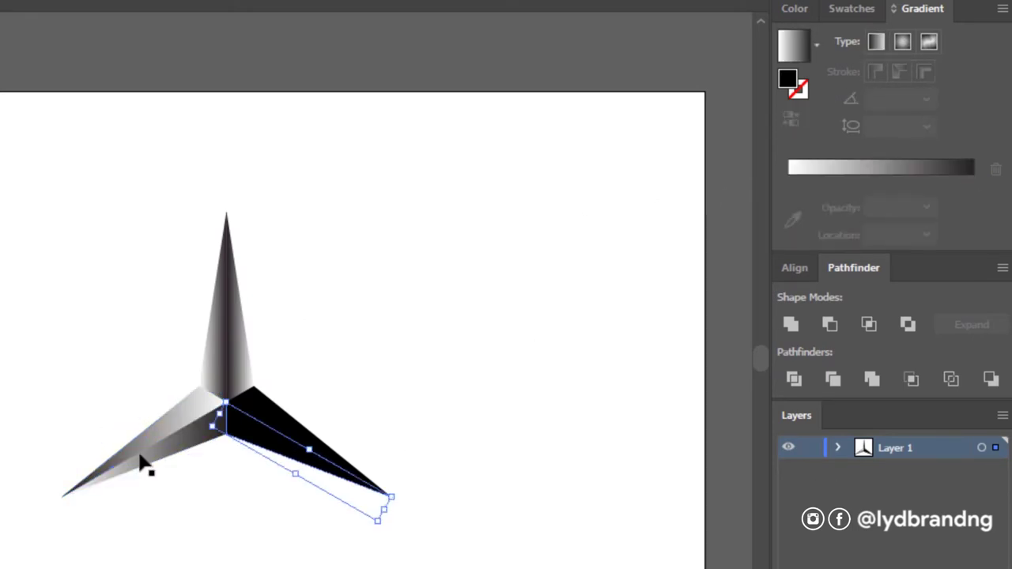
{"action": "key", "text": "period"}
{"action": "left_click", "coordinate": [283, 429]}
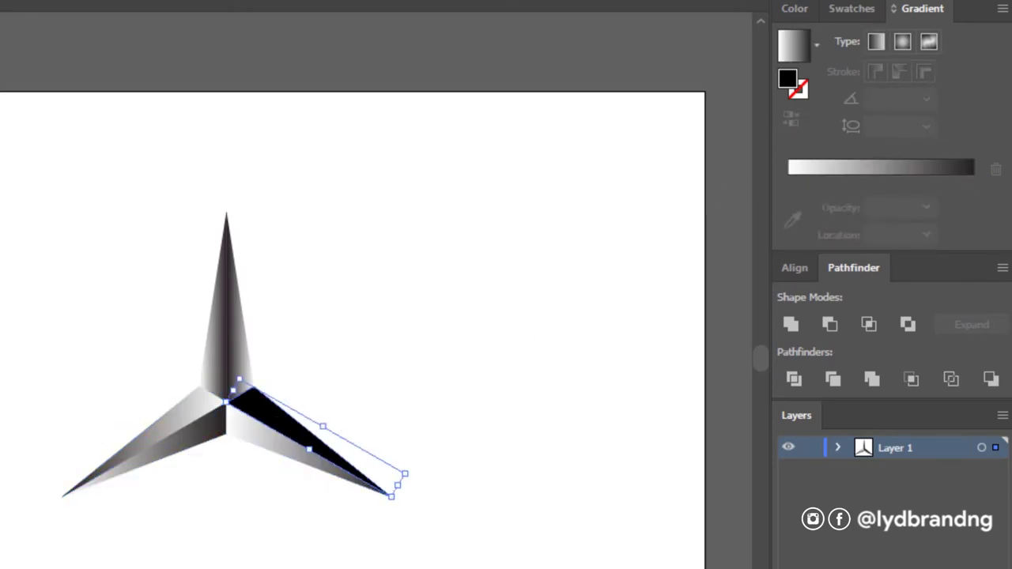
{"action": "key", "text": "period"}
{"action": "left_click", "coordinate": [795, 121]}
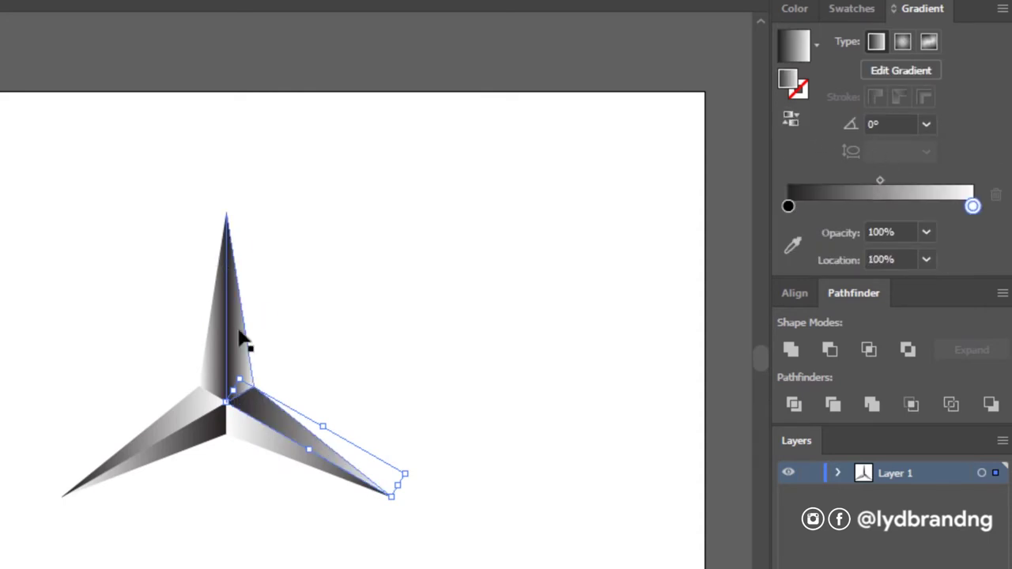
Step: Set the gradient angle to 120° on the top arm halves and reverse them for shading
{"action": "left_click", "coordinate": [926, 125]}
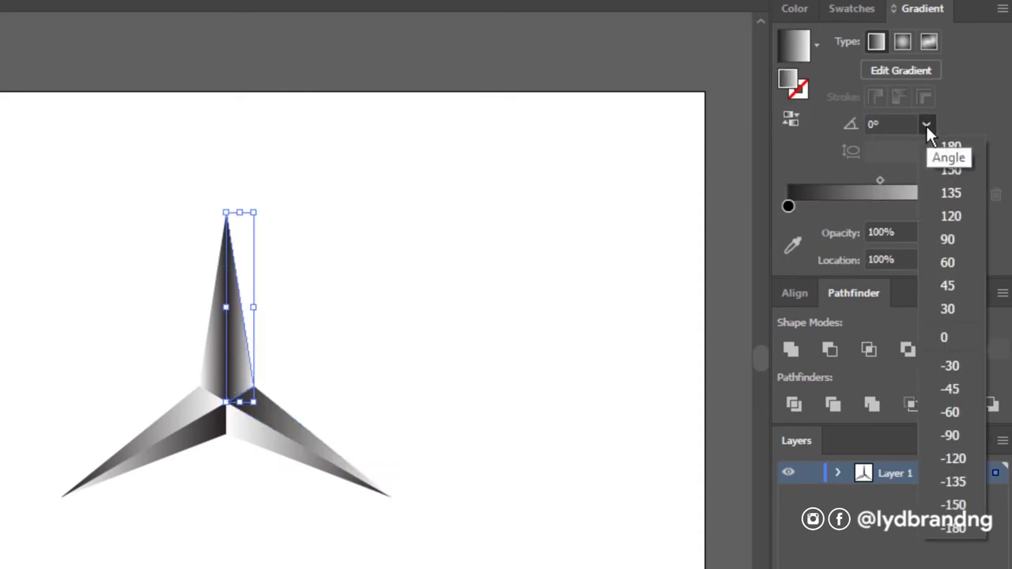
{"action": "left_click", "coordinate": [957, 218]}
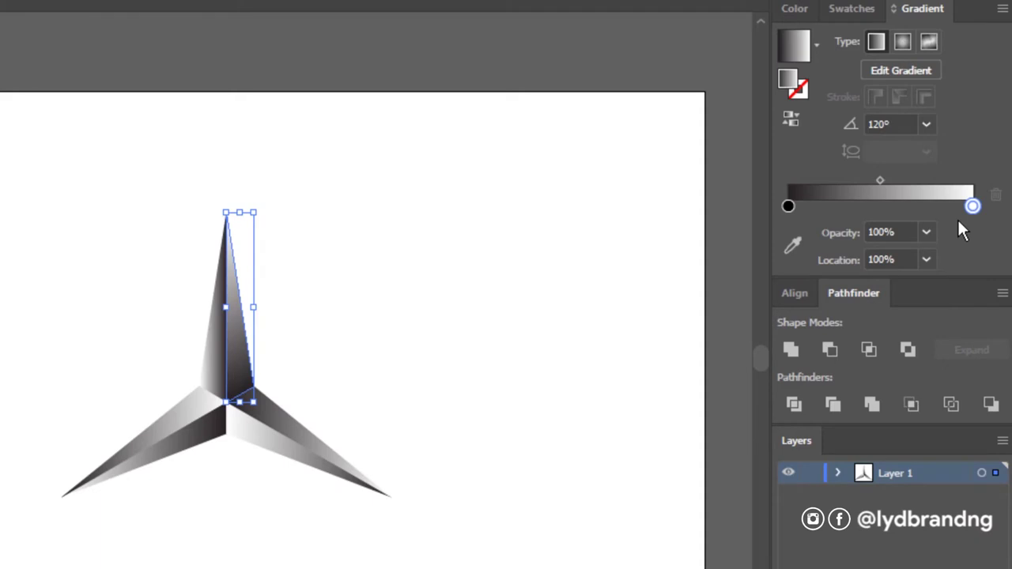
{"action": "left_click", "coordinate": [790, 121]}
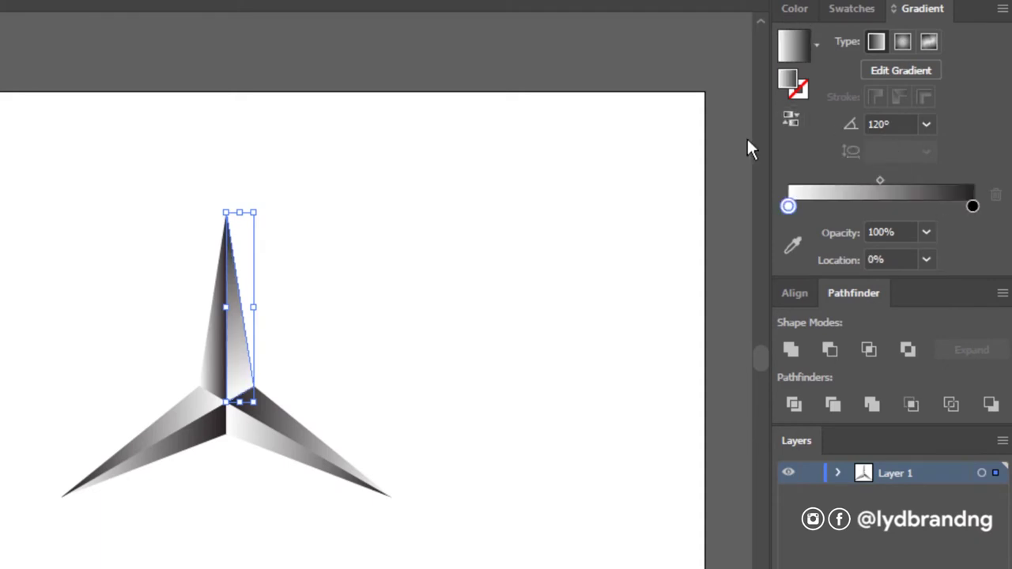
{"action": "left_click", "coordinate": [215, 348]}
{"action": "left_click", "coordinate": [926, 124]}
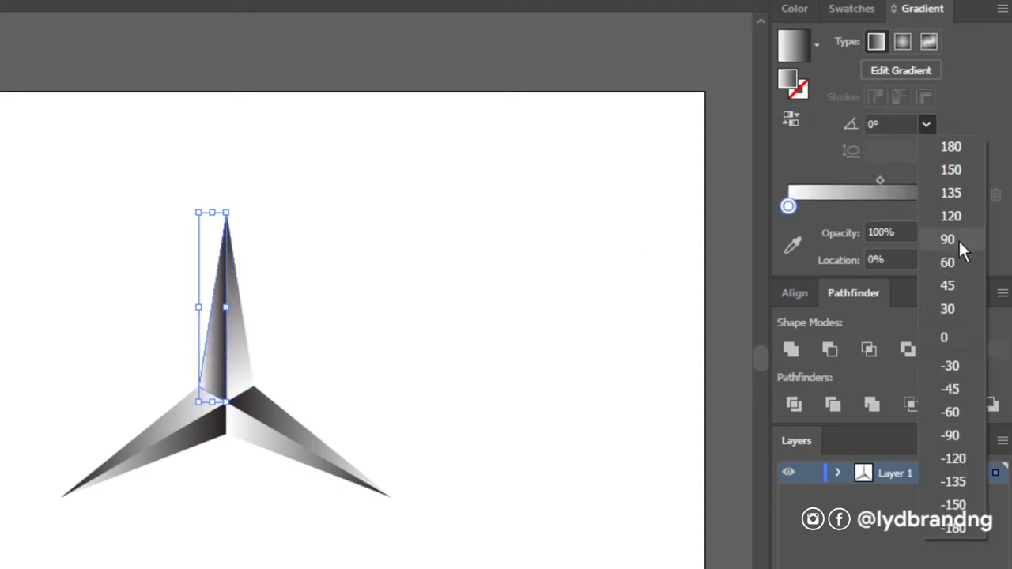
{"action": "left_click", "coordinate": [961, 218]}
{"action": "left_click", "coordinate": [791, 121]}
Step: Group all the star pieces and nudge the group slightly upward
{"action": "left_click", "coordinate": [444, 196]}
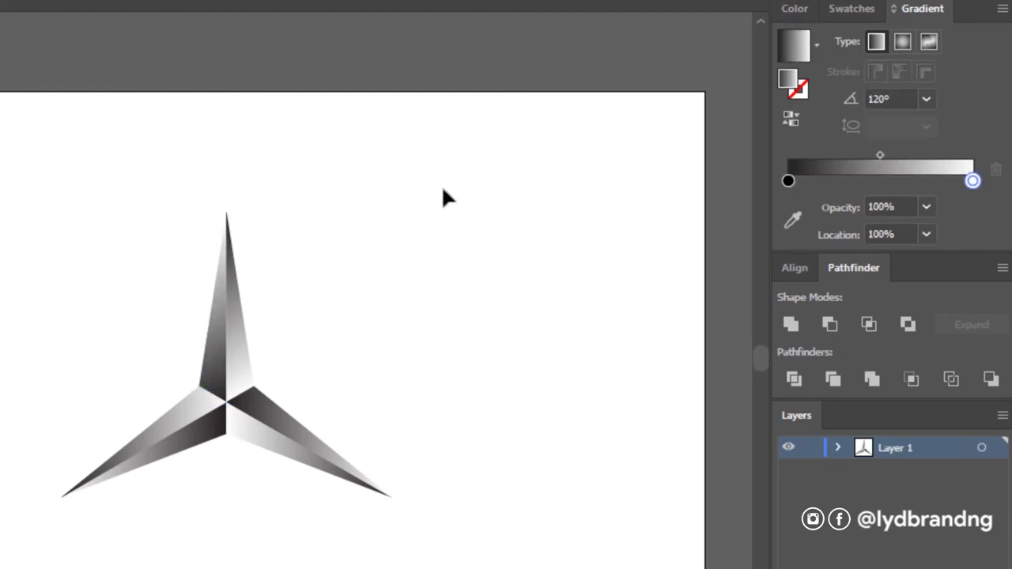
{"action": "left_click_drag", "start_coordinate": [452, 544], "coordinate": [562, 436]}
{"action": "right_click", "coordinate": [501, 389]}
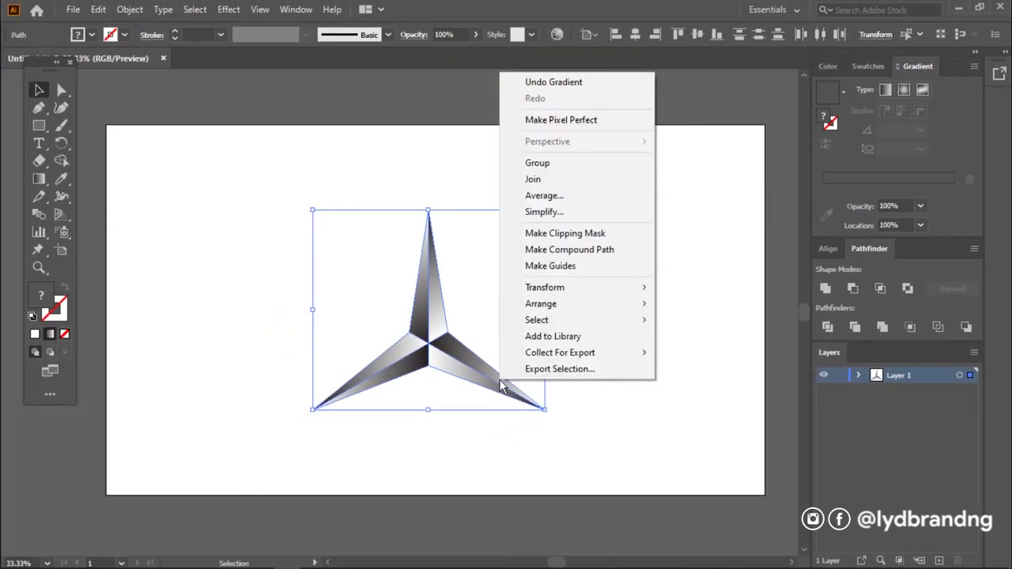
{"action": "left_click", "coordinate": [511, 163]}
{"action": "left_click_drag", "start_coordinate": [477, 311], "coordinate": [481, 287]}
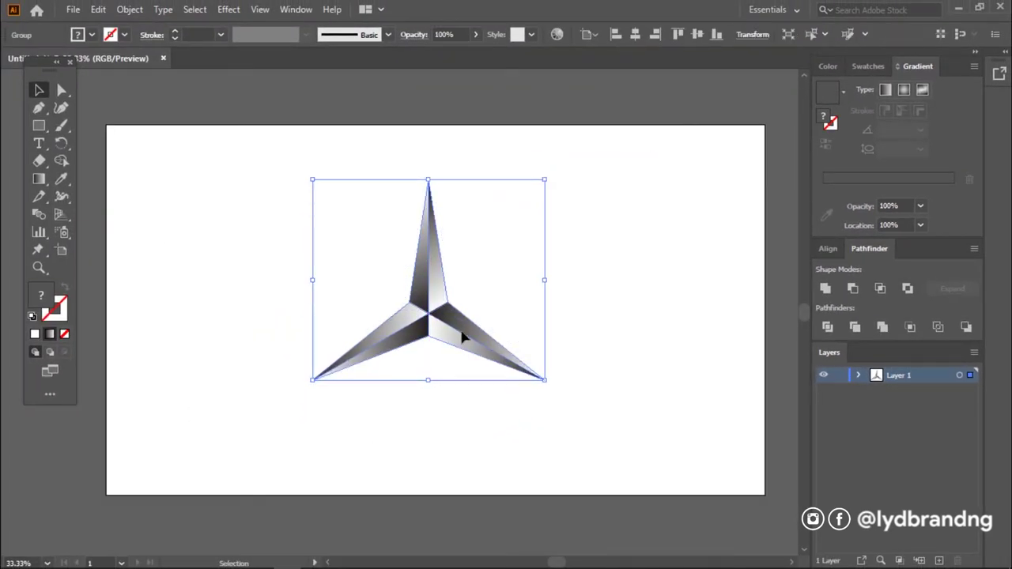
{"action": "left_click", "coordinate": [39, 126]}
{"action": "left_click_drag", "start_coordinate": [39, 129], "coordinate": [96, 141]}
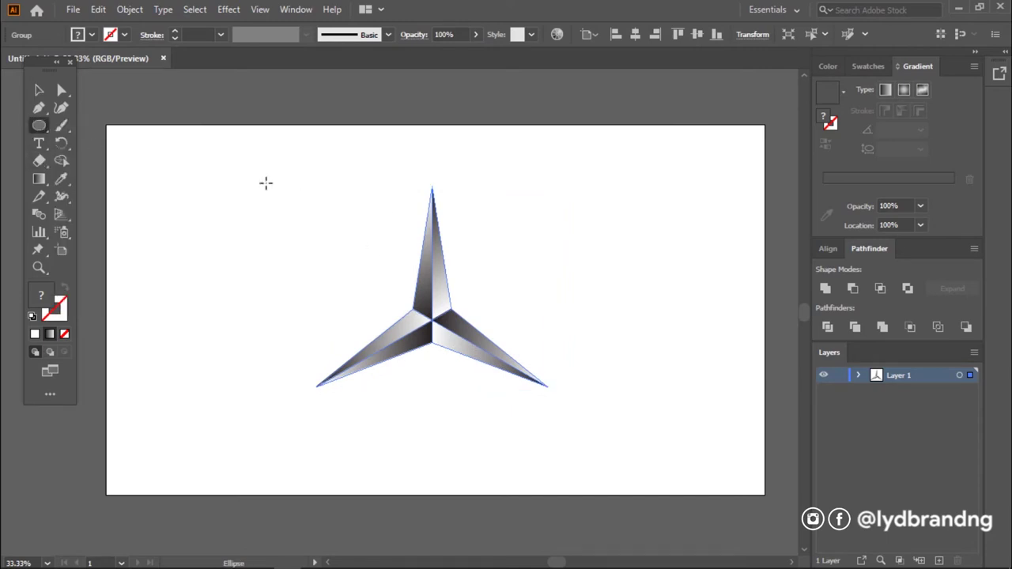
Step: Draw a circle over the star with no fill and an 18 pt stroke
{"action": "left_click_drag", "start_coordinate": [281, 171], "coordinate": [594, 440]}
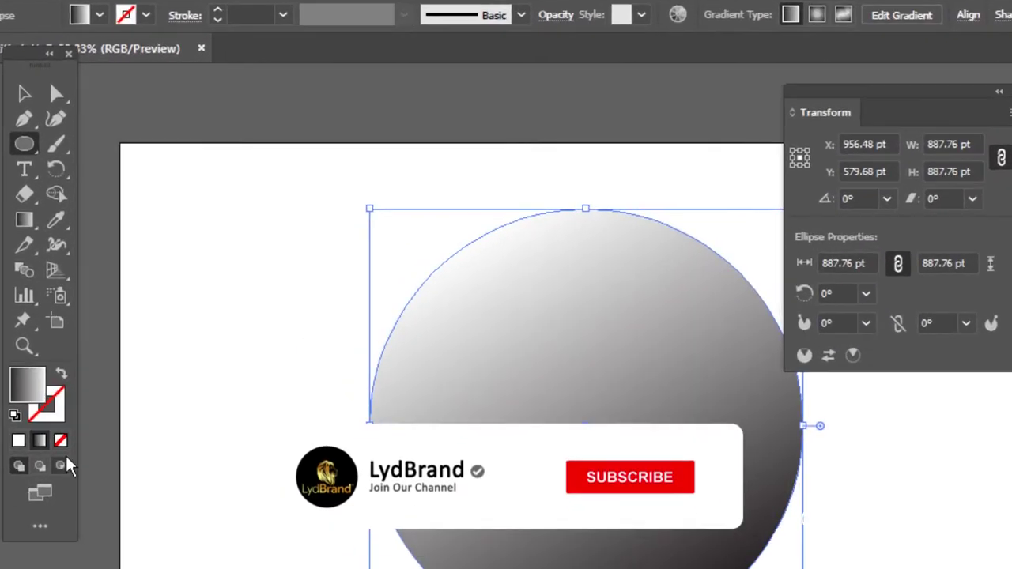
{"action": "left_click", "coordinate": [65, 334]}
{"action": "left_click", "coordinate": [19, 440]}
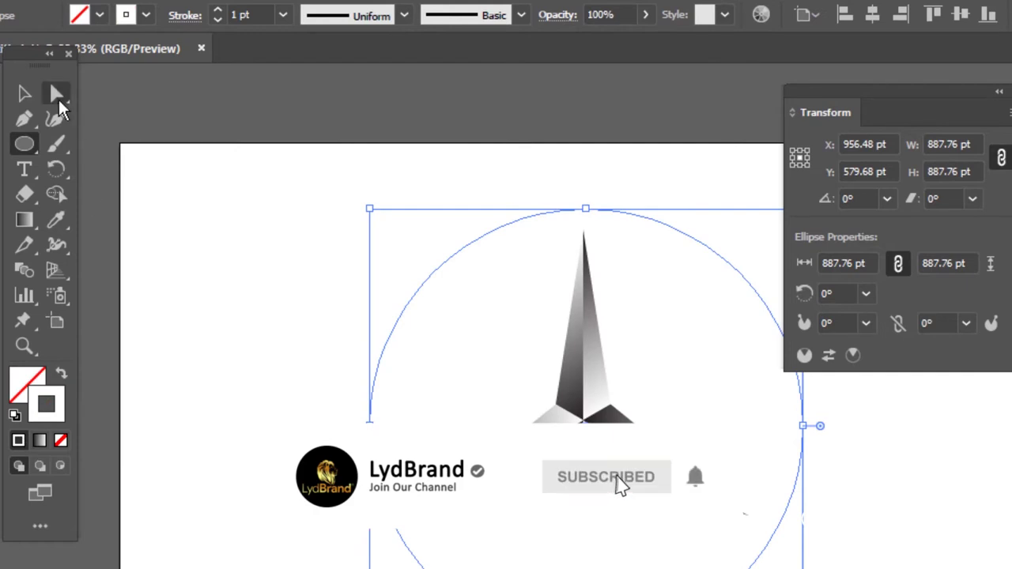
{"action": "left_click", "coordinate": [24, 93]}
{"action": "double_click", "coordinate": [233, 15]}
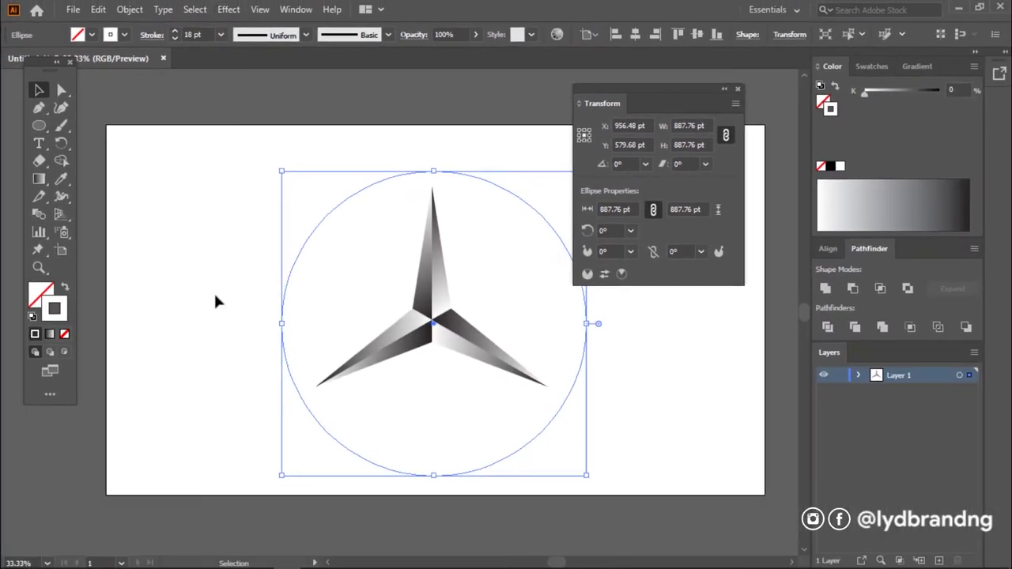
Step: Make the circle's outline black and centre it horizontally and vertically on the artboard
{"action": "left_click", "coordinate": [237, 297]}
{"action": "left_click", "coordinate": [283, 301]}
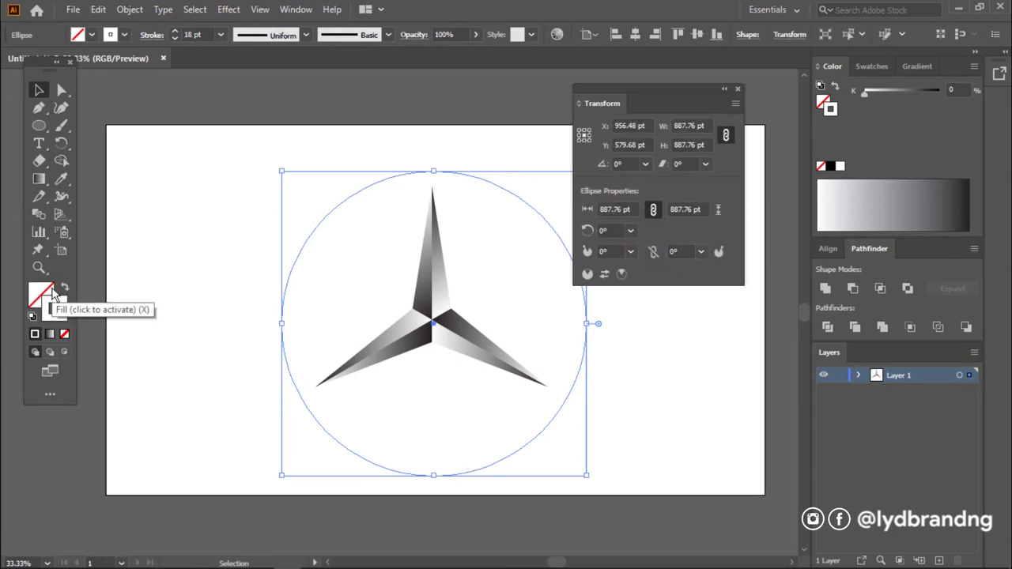
{"action": "left_click", "coordinate": [832, 166]}
{"action": "left_click", "coordinate": [174, 343]}
{"action": "left_click", "coordinate": [501, 458]}
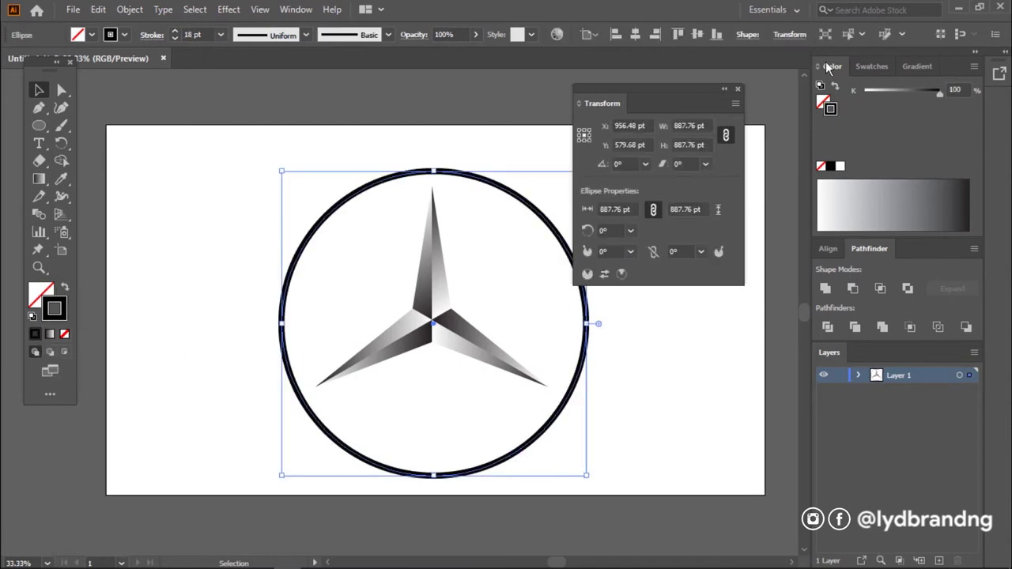
{"action": "left_click", "coordinate": [828, 248]}
{"action": "left_click", "coordinate": [852, 288]}
{"action": "left_click", "coordinate": [943, 288]}
{"action": "left_click_drag", "start_coordinate": [680, 87], "coordinate": [732, 76]}
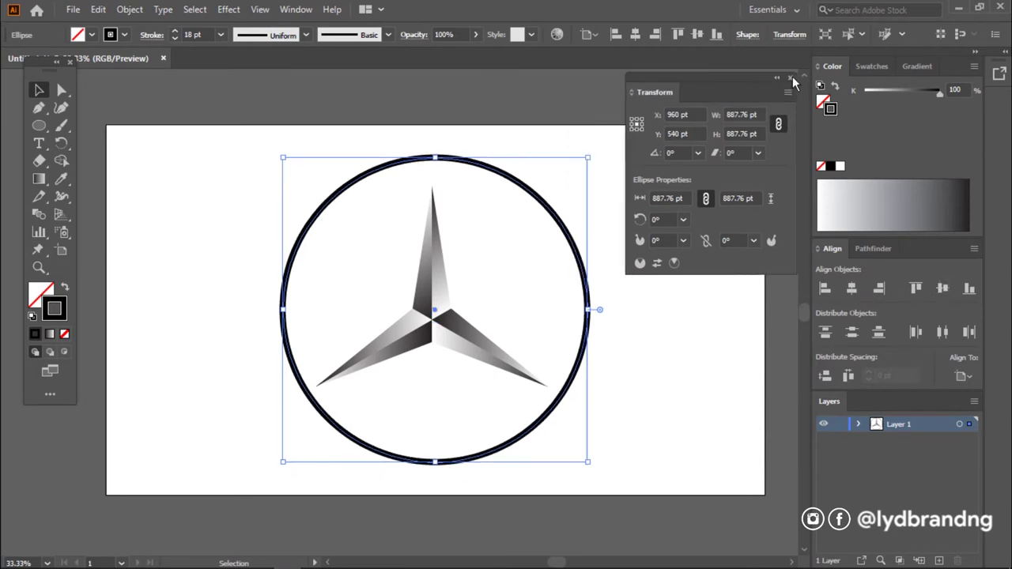
Step: Re-centre the circle horizontally and set its height to 700 pt
{"action": "left_click", "coordinate": [790, 78]}
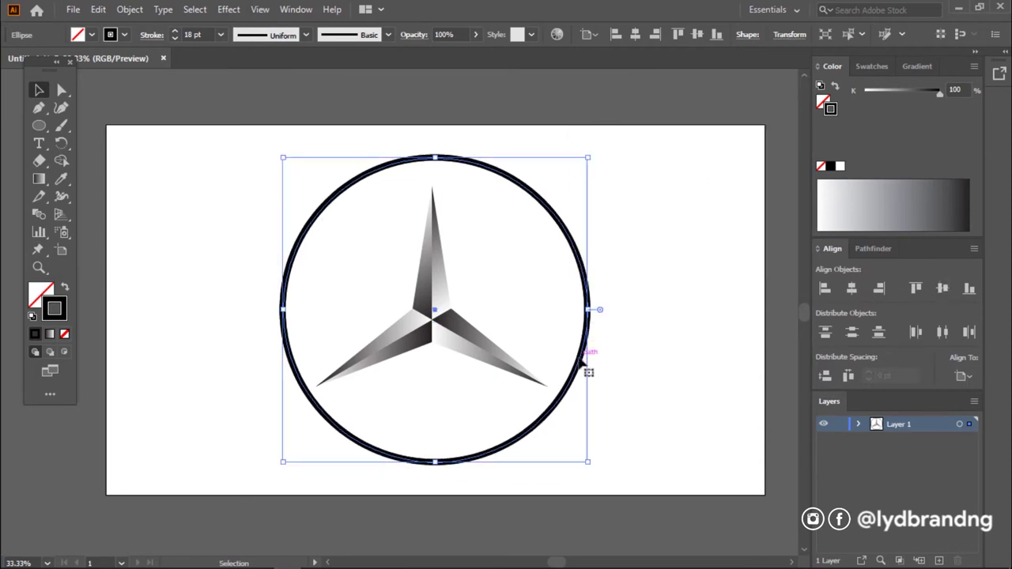
{"action": "left_click_drag", "start_coordinate": [585, 366], "coordinate": [621, 371]}
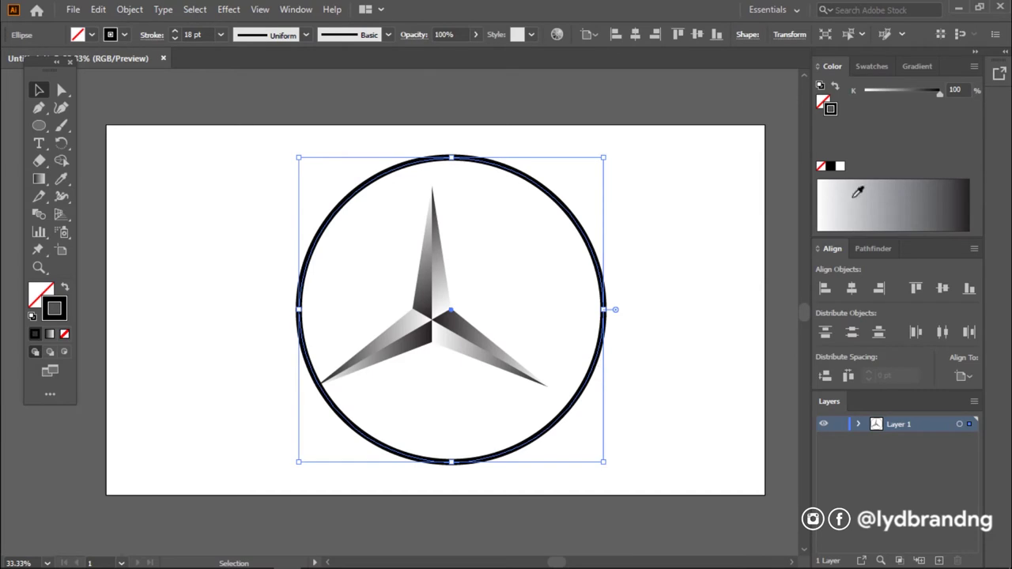
{"action": "left_click", "coordinate": [852, 288]}
{"action": "left_click", "coordinate": [792, 35]}
{"action": "left_click", "coordinate": [777, 81]}
{"action": "type", "text": "700pt"}
{"action": "key", "text": "Return"}
Step: Duplicate the circle in place and set the copy's height to 665 pt for an inner ring
{"action": "left_click", "coordinate": [526, 332]}
{"action": "key", "text": "ctrl+a"}
{"action": "left_click", "coordinate": [823, 24]}
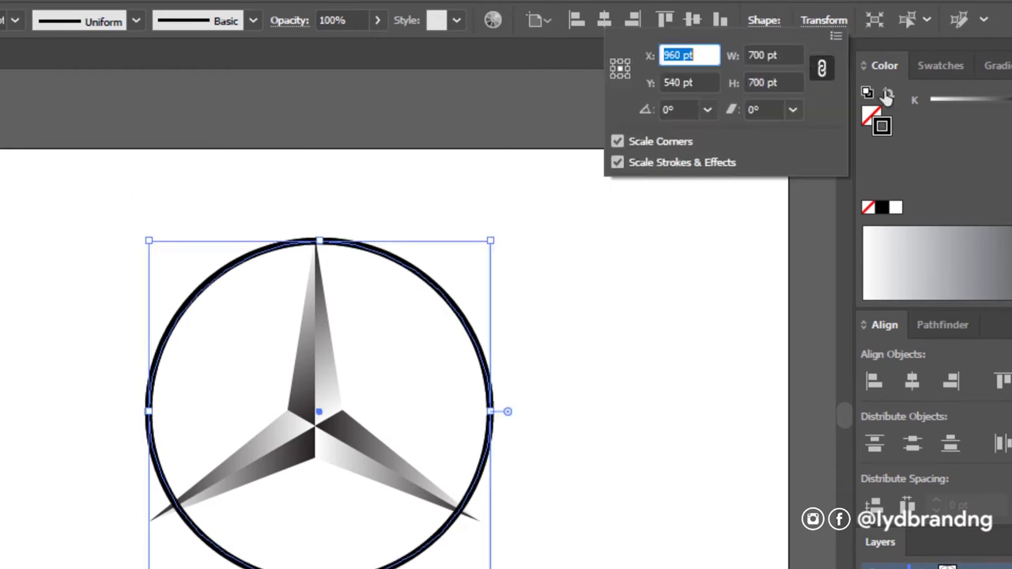
{"action": "left_click", "coordinate": [761, 83]}
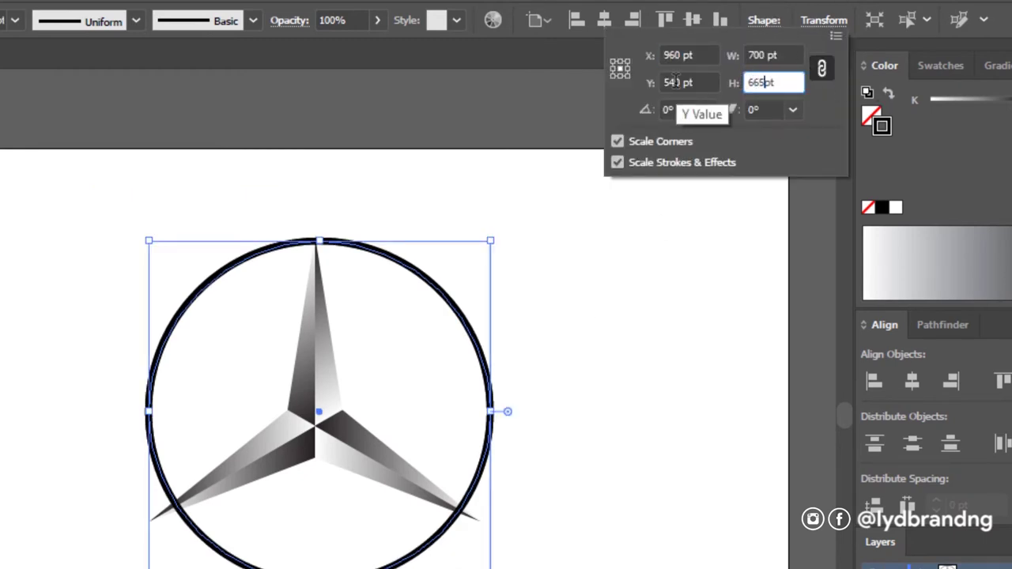
{"action": "key", "text": "Return"}
Step: Select the star and begin scaling it down inside the rings
{"action": "scroll", "coordinate": [328, 533], "scroll_direction": "up", "scroll_amount": 2}
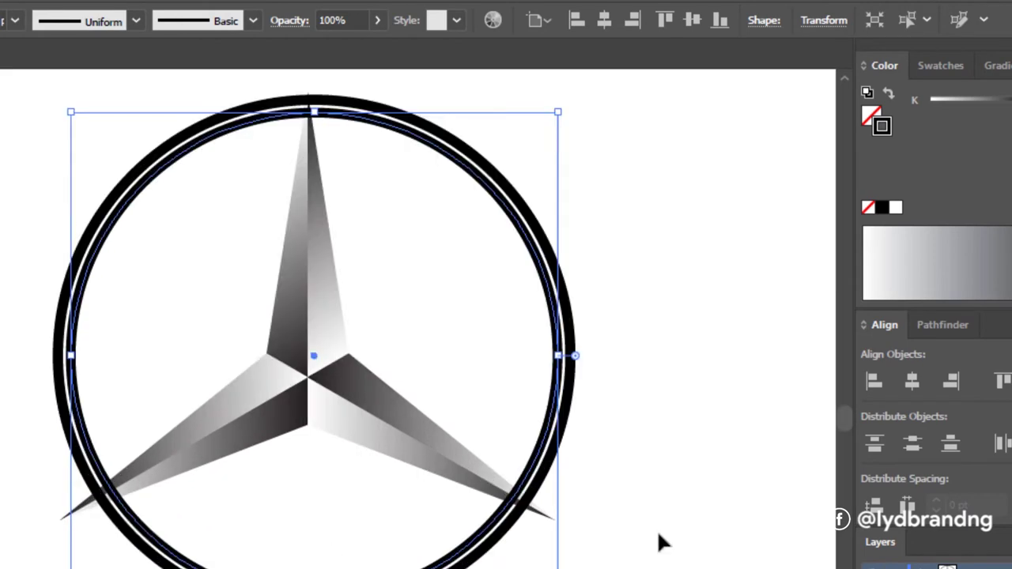
{"action": "left_click", "coordinate": [660, 543]}
{"action": "left_click", "coordinate": [457, 558]}
{"action": "left_click_drag", "start_coordinate": [554, 536], "coordinate": [522, 492]}
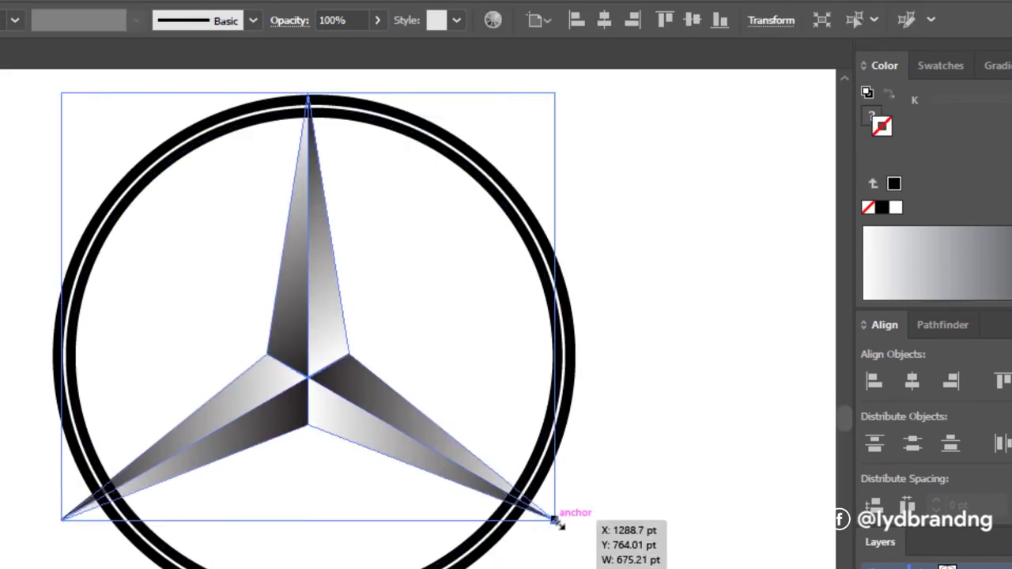
Step: Resize the star to fill the ring and nudge it right to centre it
{"action": "left_click_drag", "start_coordinate": [644, 417], "coordinate": [637, 408]}
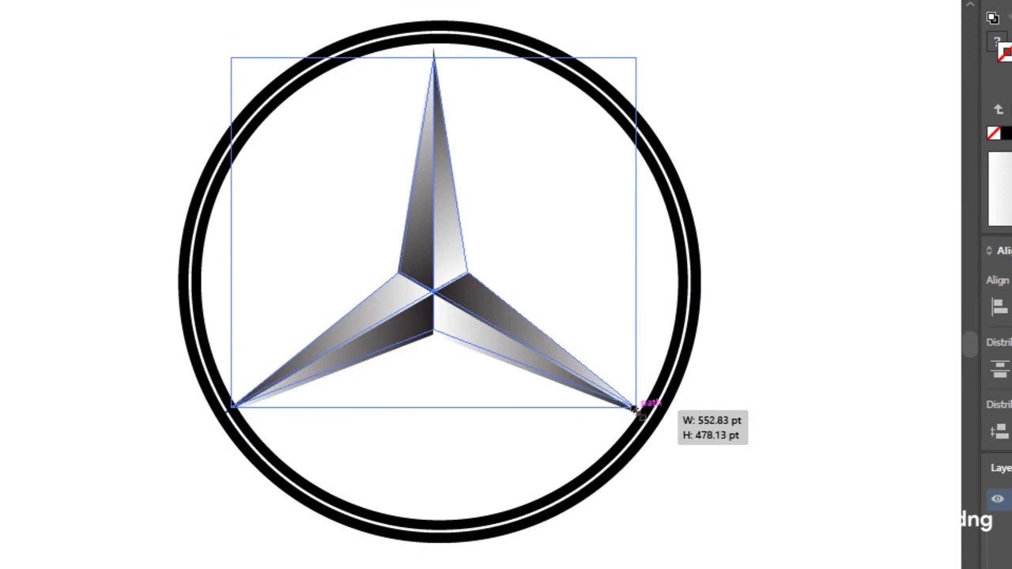
{"action": "left_click_drag", "start_coordinate": [231, 55], "coordinate": [219, 43]}
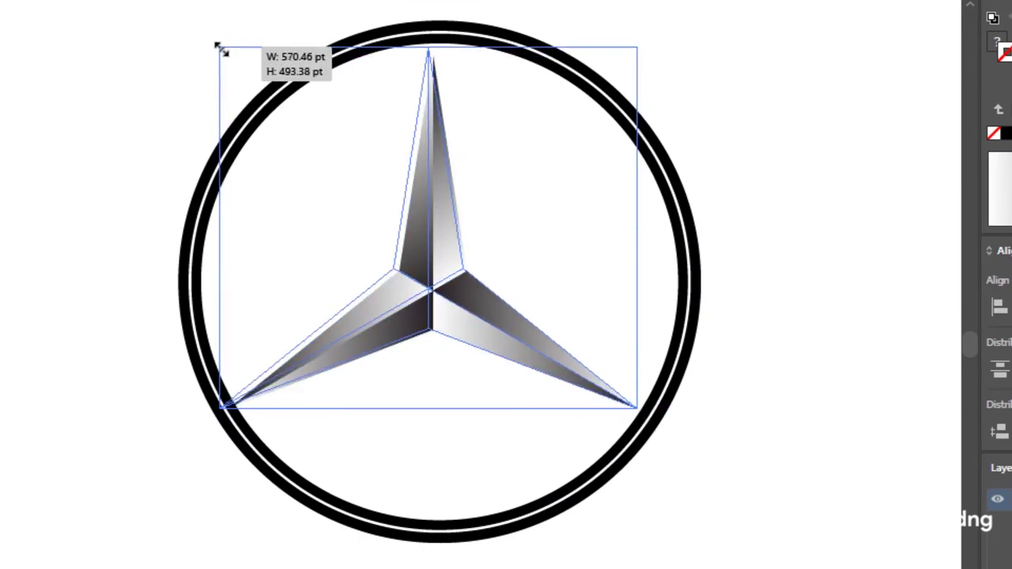
{"action": "left_click_drag", "start_coordinate": [425, 286], "coordinate": [448, 295]}
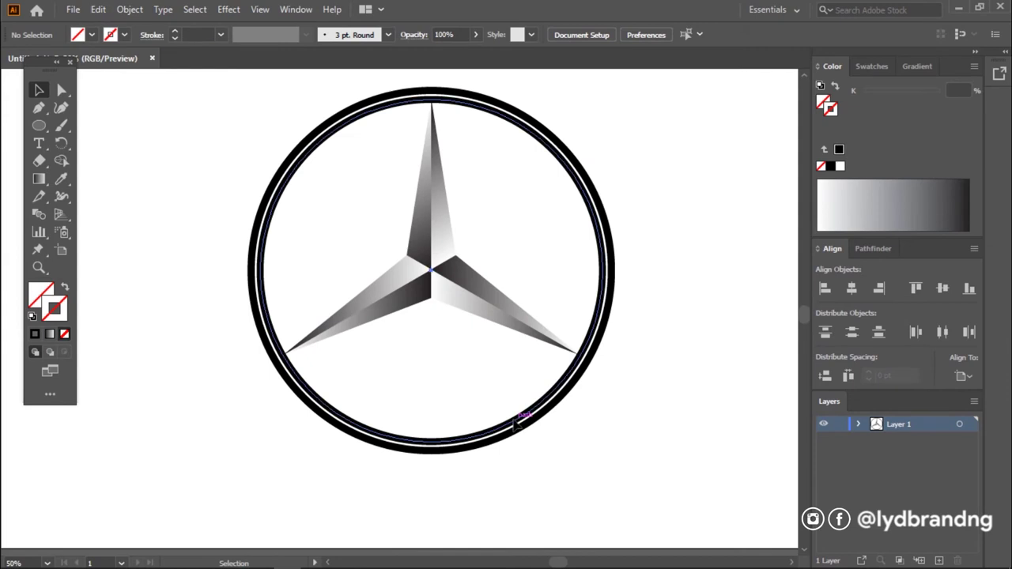
Step: Resize the outer ring to exactly 667 pt in width and height
{"action": "left_click", "coordinate": [518, 431]}
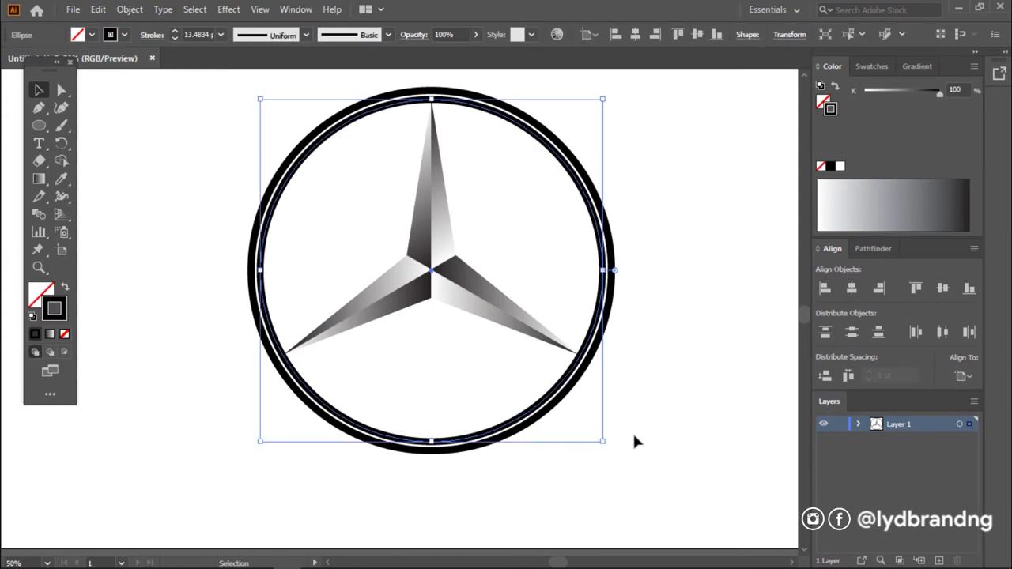
{"action": "scroll", "coordinate": [522, 447], "scroll_direction": "up", "scroll_amount": 2}
{"action": "scroll", "coordinate": [522, 447], "scroll_direction": "up", "scroll_amount": 1}
{"action": "left_click_drag", "start_coordinate": [775, 481], "coordinate": [779, 473]}
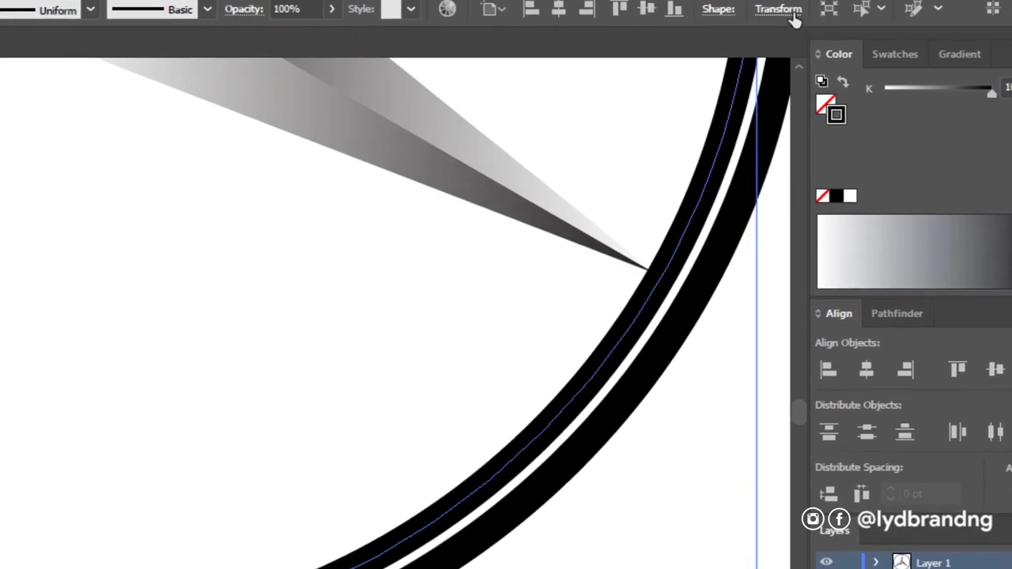
{"action": "left_click", "coordinate": [778, 8]}
{"action": "left_click", "coordinate": [719, 71]}
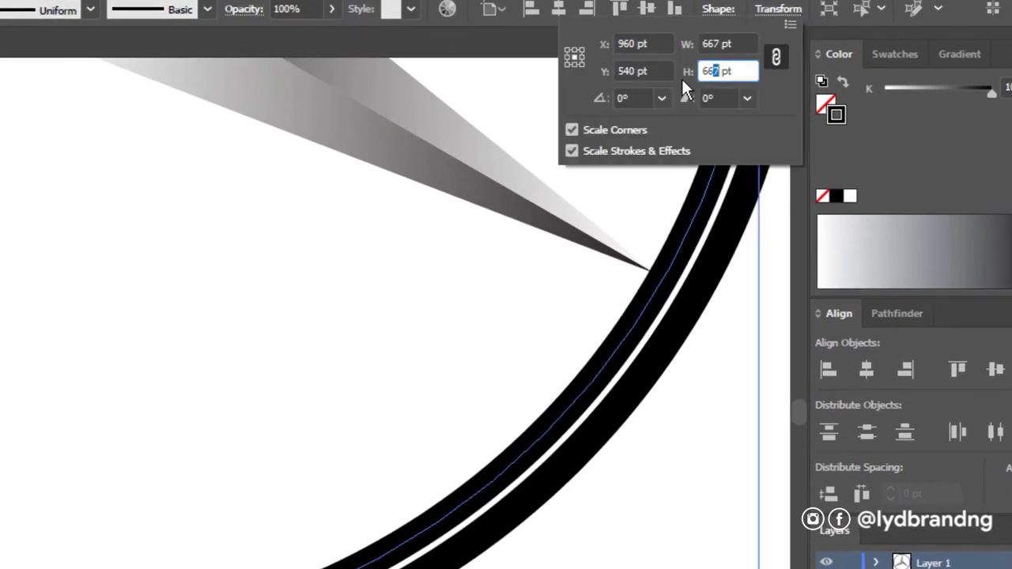
{"action": "key", "text": "Return"}
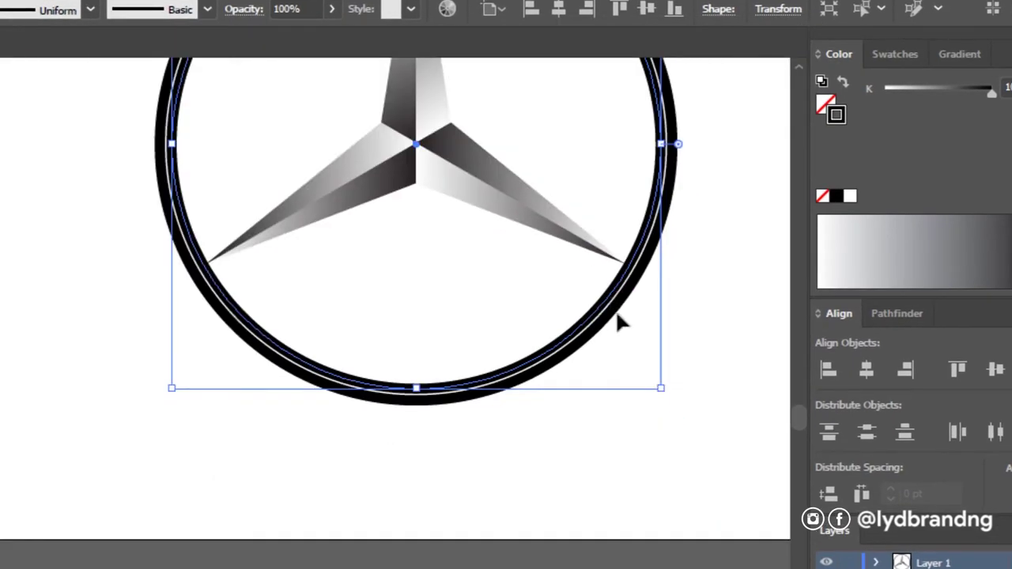
{"action": "left_click", "coordinate": [764, 338]}
{"action": "scroll", "coordinate": [780, 380], "scroll_direction": "up", "scroll_amount": 5}
{"action": "left_click", "coordinate": [636, 514]}
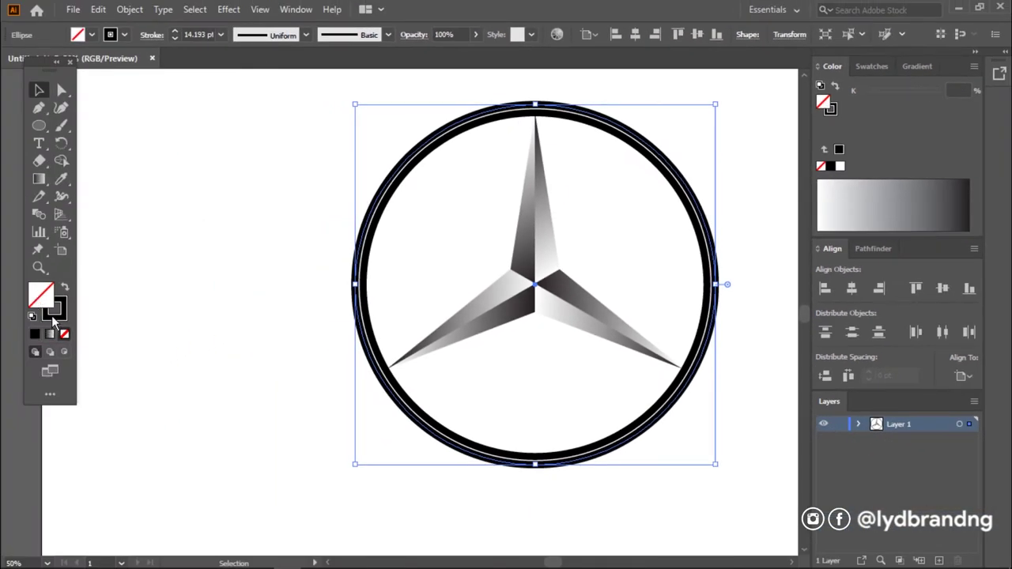
Step: Give the outer ring's stroke a gradient with a white stop and a black stop near 70%
{"action": "left_click", "coordinate": [50, 334]}
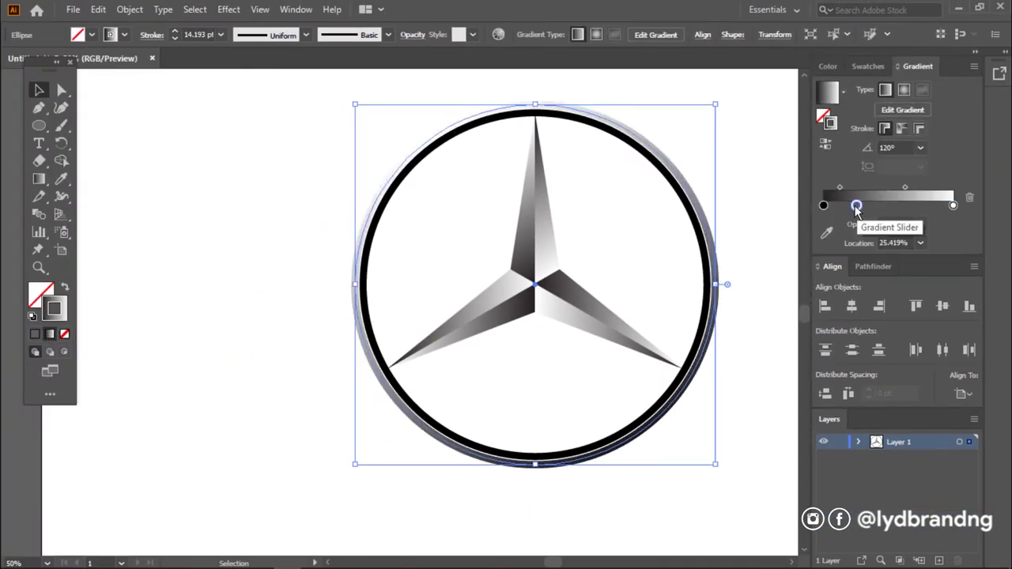
{"action": "double_click", "coordinate": [857, 206]}
{"action": "left_click", "coordinate": [796, 336]}
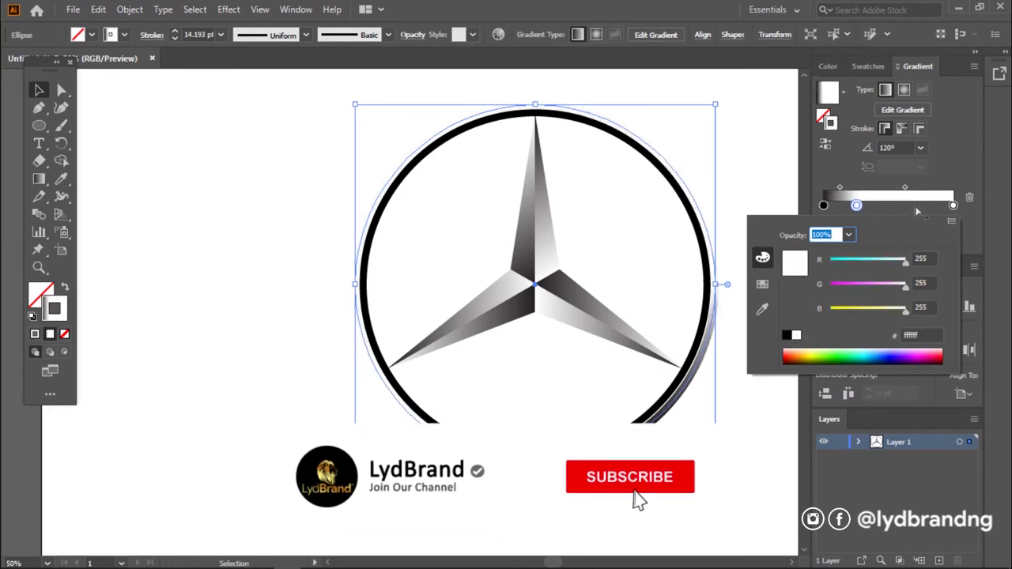
{"action": "left_click", "coordinate": [915, 208]}
{"action": "double_click", "coordinate": [915, 206]}
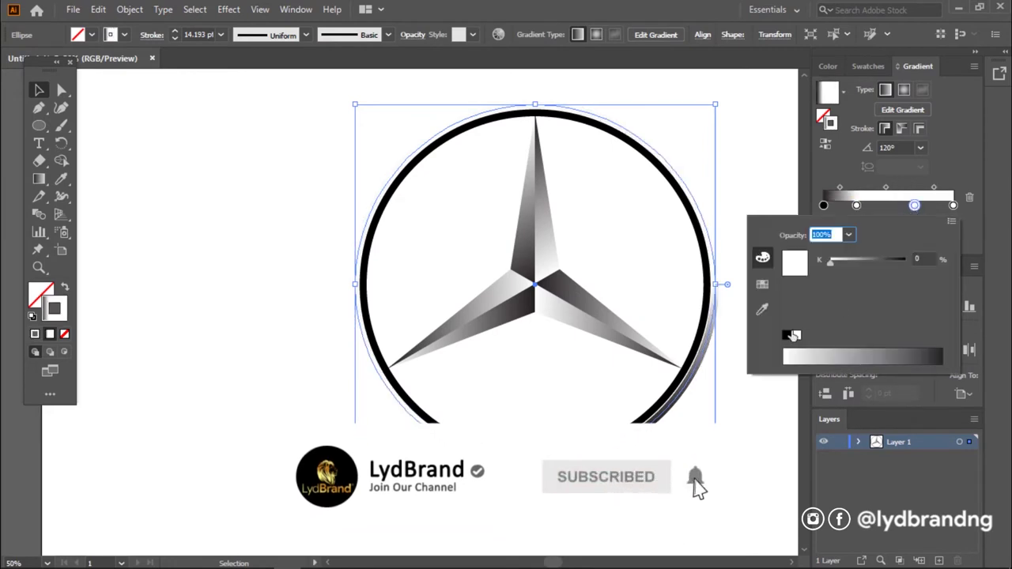
{"action": "left_click", "coordinate": [788, 337]}
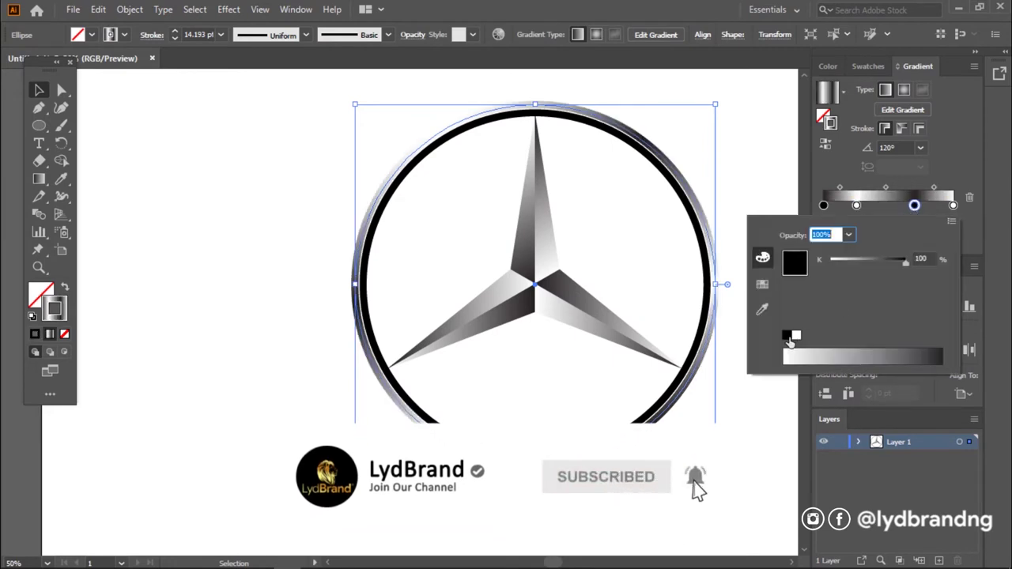
Step: Apply the same gradient to the inner ring's stroke and reverse its direction
{"action": "left_click", "coordinate": [344, 380]}
{"action": "left_click", "coordinate": [365, 332]}
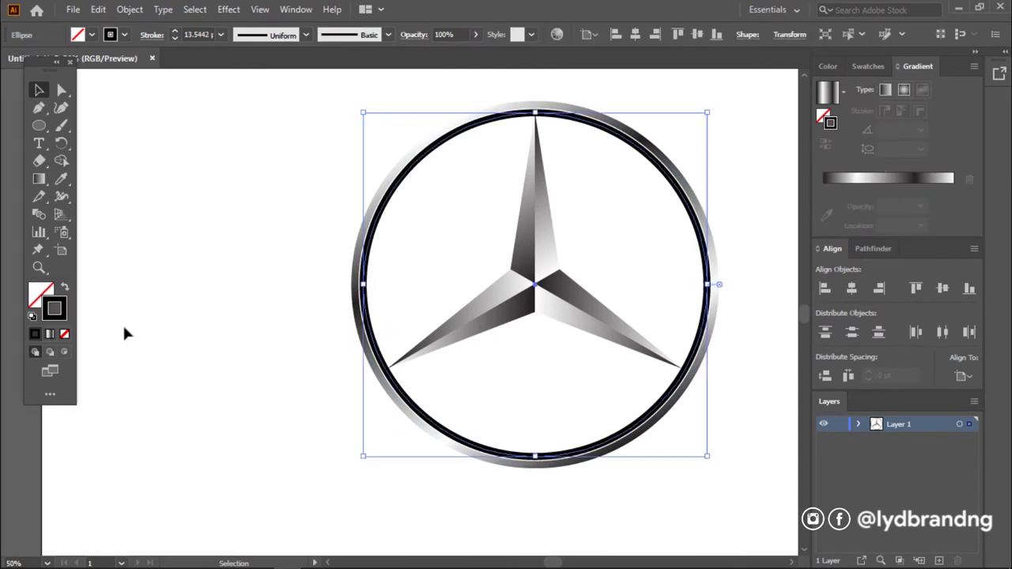
{"action": "left_click", "coordinate": [50, 334]}
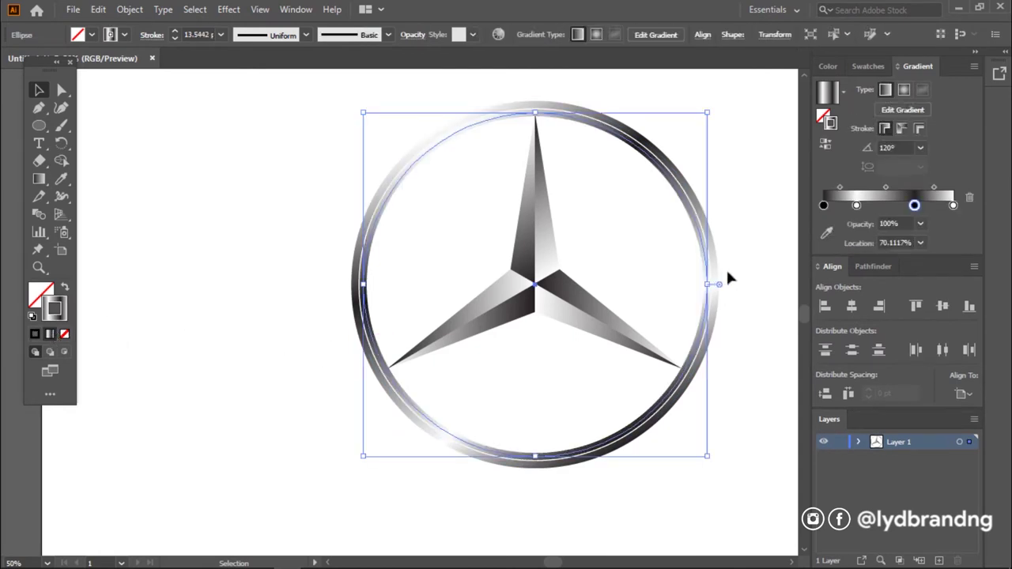
{"action": "left_click", "coordinate": [825, 146]}
{"action": "left_click", "coordinate": [233, 347]}
{"action": "scroll", "coordinate": [538, 383], "scroll_direction": "down", "scroll_amount": 1}
Step: Select the star and both rings and group them into one emblem
{"action": "mouse_move", "coordinate": [352, 158]}
{"action": "left_mouse_down"}
{"action": "mouse_move", "coordinate": [688, 466]}
{"action": "mouse_move", "coordinate": [704, 461]}
{"action": "left_mouse_up"}
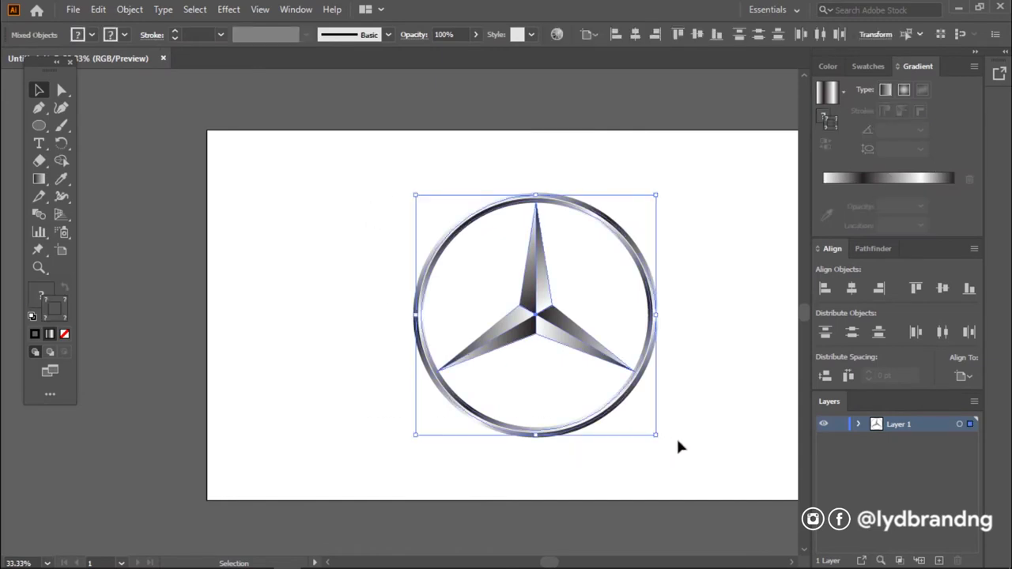
{"action": "left_click", "coordinate": [678, 444]}
{"action": "left_click_drag", "start_coordinate": [701, 481], "coordinate": [389, 197]}
{"action": "left_click_drag", "start_coordinate": [723, 479], "coordinate": [721, 471]}
{"action": "right_click", "coordinate": [638, 370]}
{"action": "left_click", "coordinate": [702, 240]}
Step: Scale the emblem down, move it higher, and centre it horizontally on the artboard
{"action": "left_click_drag", "start_coordinate": [657, 435], "coordinate": [620, 398]}
{"action": "left_click_drag", "start_coordinate": [667, 465], "coordinate": [560, 441]}
{"action": "left_click", "coordinate": [558, 426]}
{"action": "left_click_drag", "start_coordinate": [500, 340], "coordinate": [507, 302]}
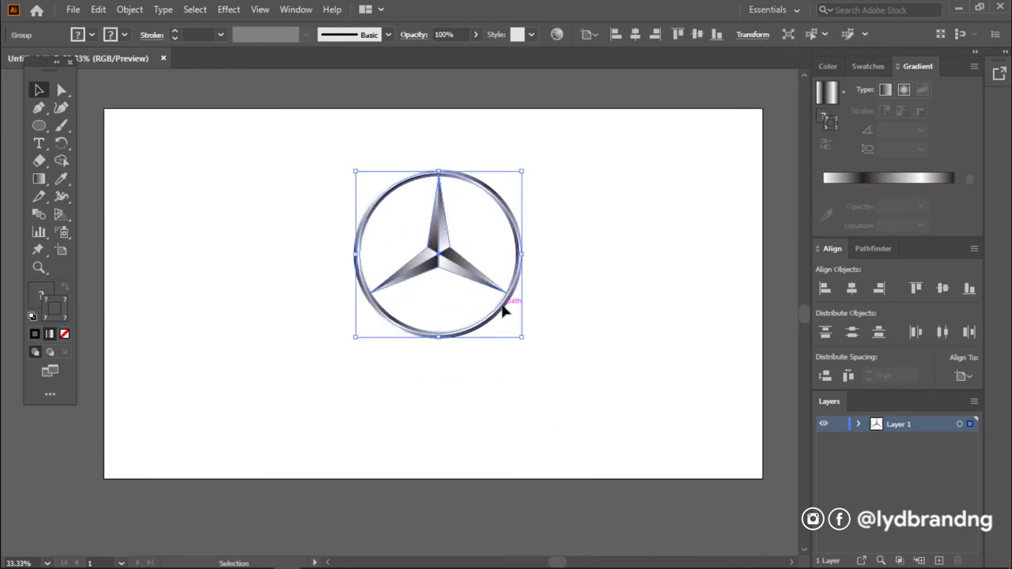
{"action": "left_click", "coordinate": [635, 32]}
{"action": "left_click", "coordinate": [239, 370]}
Step: Add the text 'Mercedes-benz' below the emblem
{"action": "key", "text": "t"}
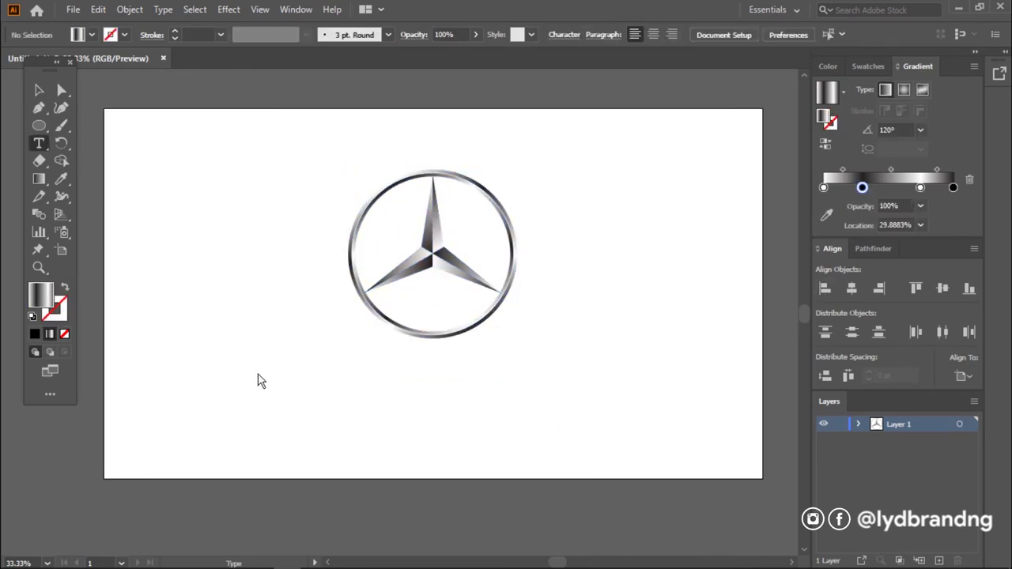
{"action": "left_click", "coordinate": [408, 416]}
{"action": "type", "text": "Mercedes-benz"}
{"action": "key", "text": "Escape"}
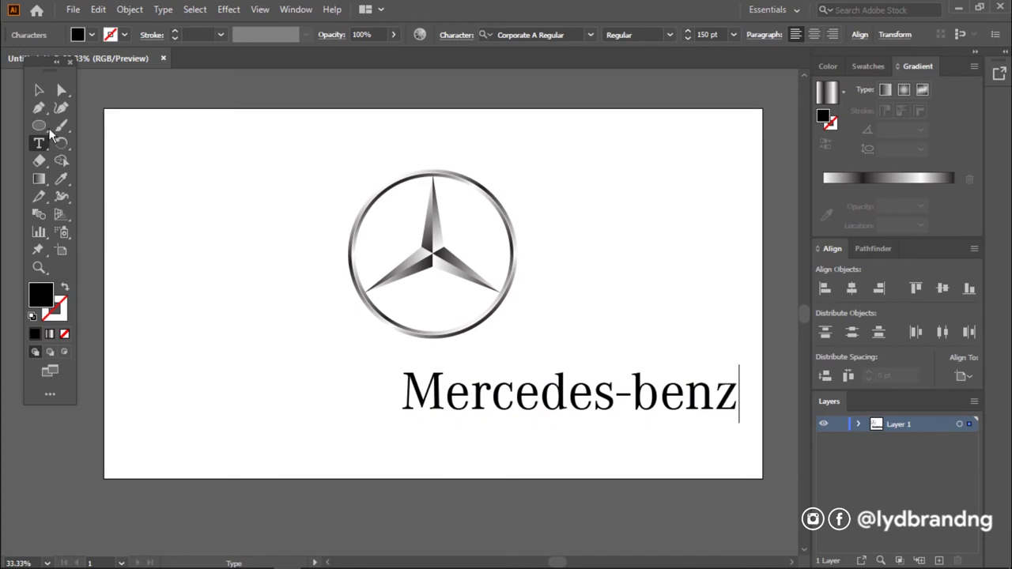
Step: Centre the text horizontally under the emblem and set its font to Corporate A Regular
{"action": "left_click", "coordinate": [39, 92]}
{"action": "left_click", "coordinate": [852, 288]}
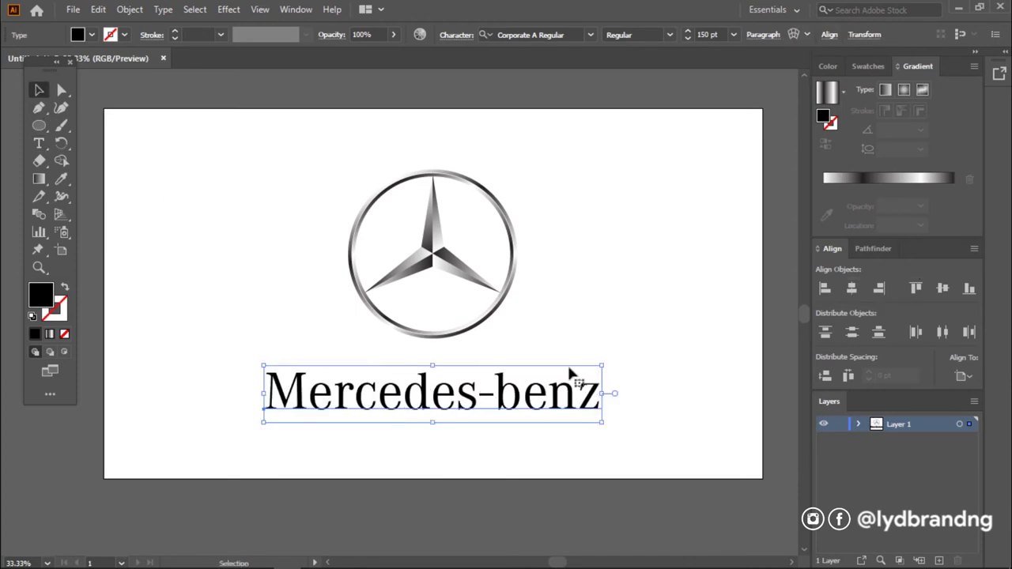
{"action": "left_click", "coordinate": [575, 301]}
{"action": "left_click", "coordinate": [569, 401]}
{"action": "left_click", "coordinate": [590, 35]}
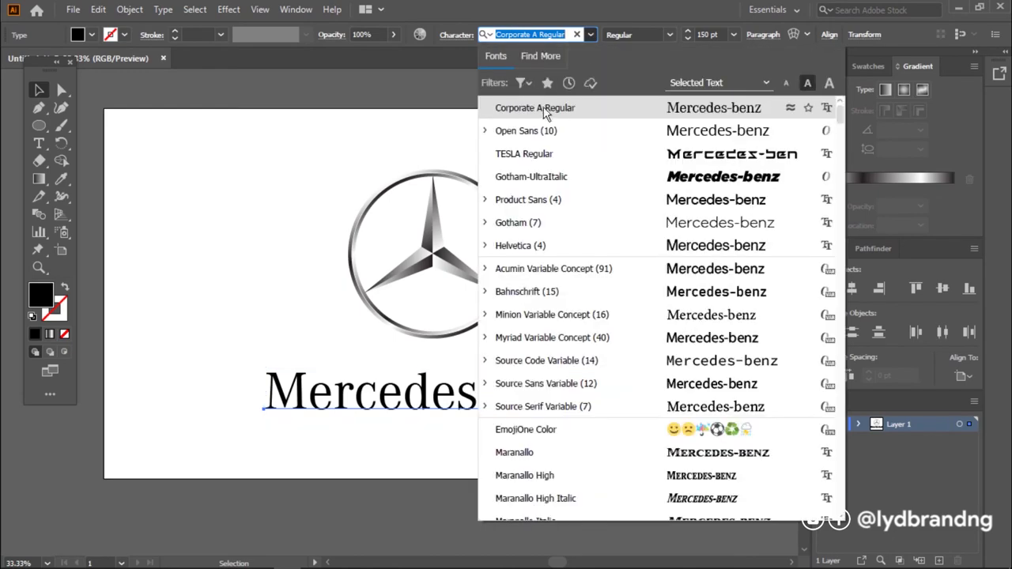
{"action": "left_click", "coordinate": [590, 37]}
{"action": "left_click", "coordinate": [653, 393]}
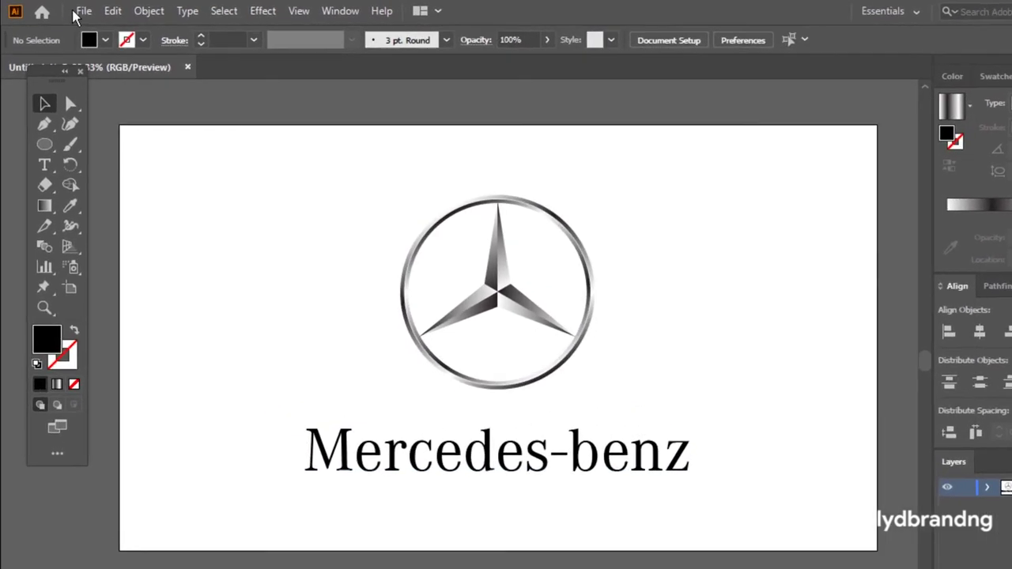
{"action": "left_click", "coordinate": [72, 10]}
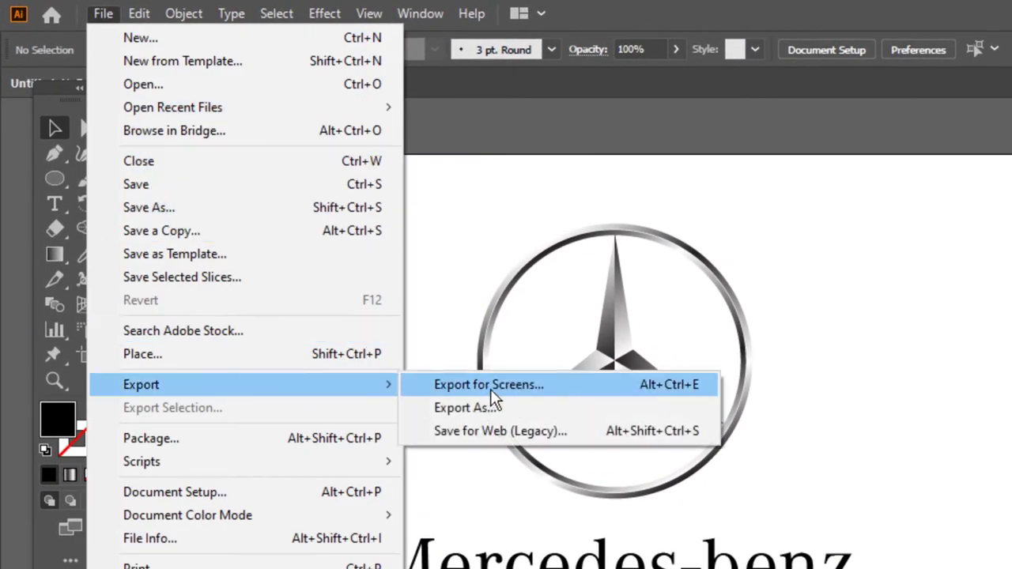
Step: Export 'Mercedes-benz logo' as a High (300 ppi) transparent-background PNG into the LOGO folder
{"action": "mouse_move", "coordinate": [140, 385]}
{"action": "left_click", "coordinate": [494, 405]}
{"action": "left_click", "coordinate": [231, 36]}
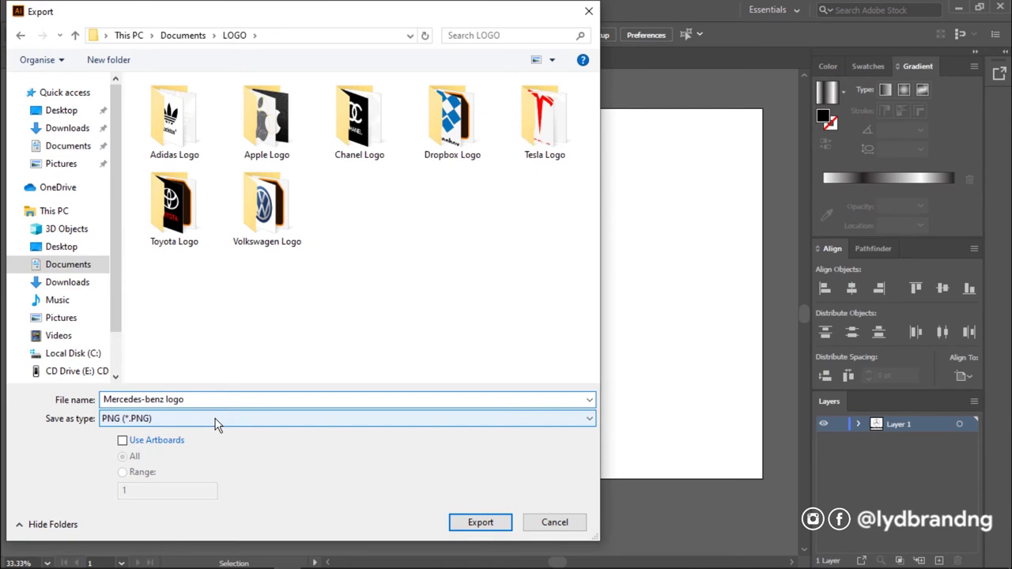
{"action": "left_click", "coordinate": [486, 524]}
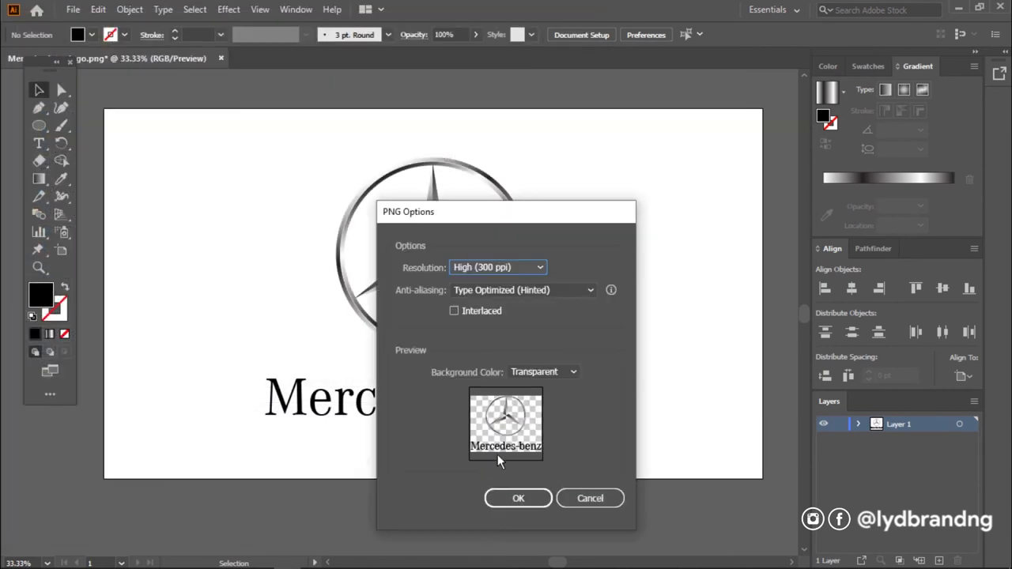
{"action": "left_click", "coordinate": [518, 498]}
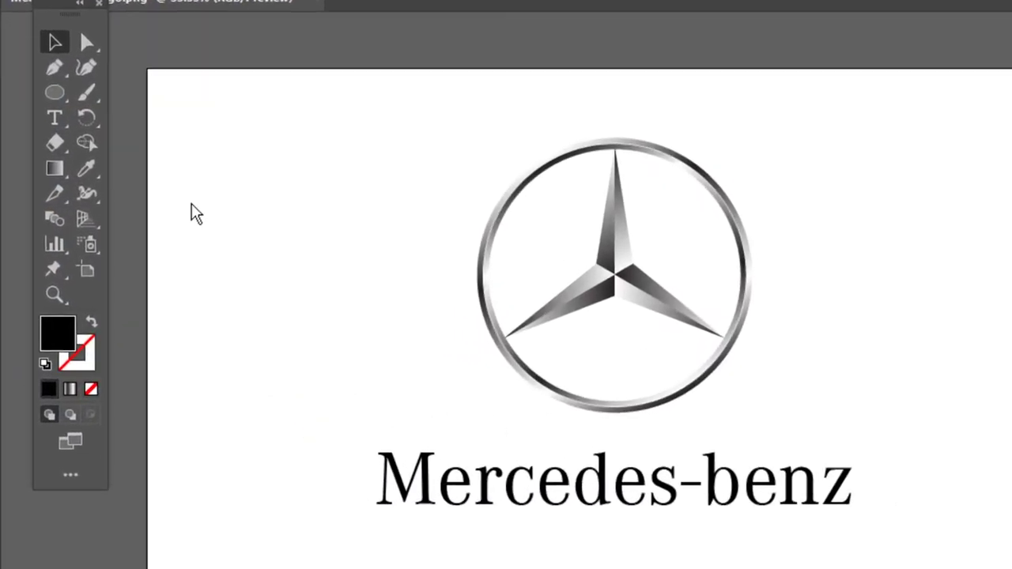
Step: Draw a white rectangle covering the 1920 × 1080 artboard and send it behind the logo
{"action": "mouse_move", "coordinate": [57, 91]}
{"action": "left_mouse_down"}
{"action": "mouse_move", "coordinate": [143, 92]}
{"action": "mouse_move", "coordinate": [671, 451]}
{"action": "mouse_move", "coordinate": [763, 479]}
{"action": "left_mouse_up"}
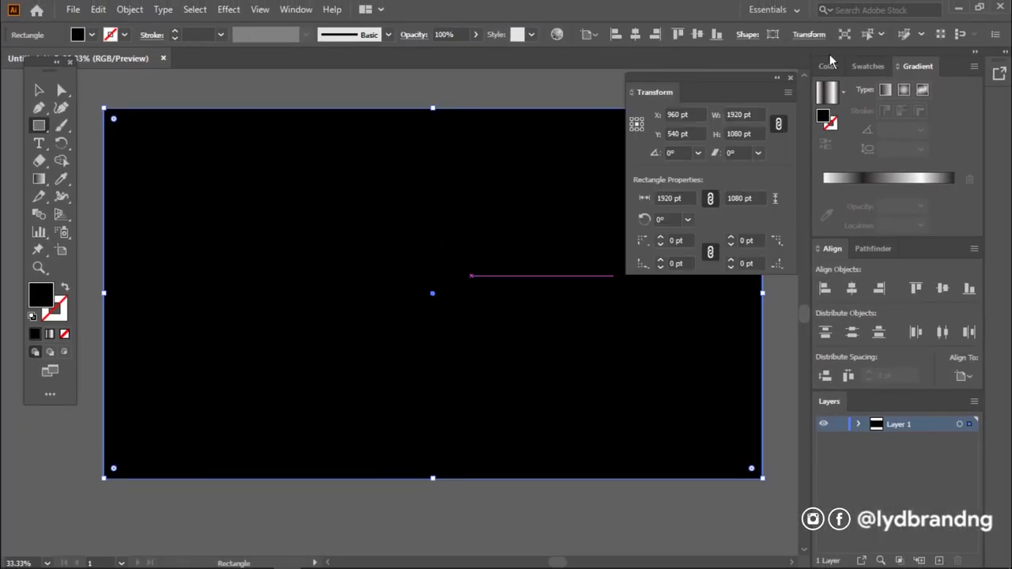
{"action": "left_click", "coordinate": [867, 66]}
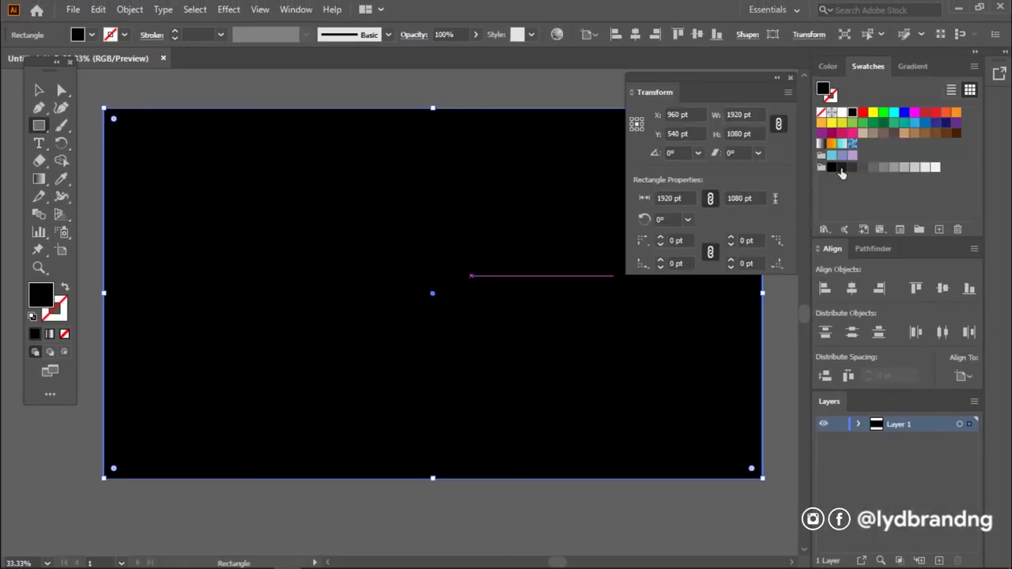
{"action": "left_click", "coordinate": [936, 168]}
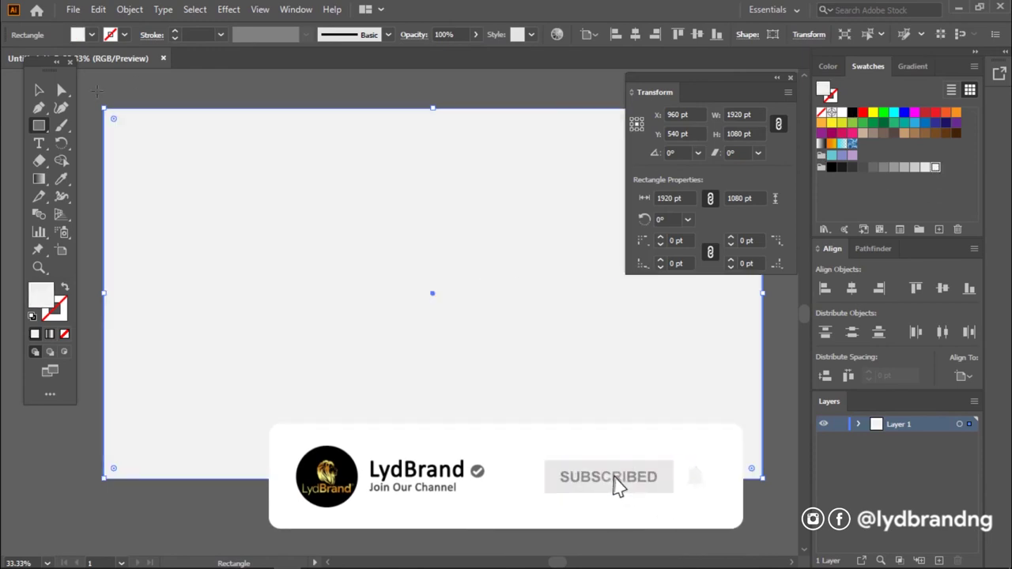
{"action": "key", "text": "a"}
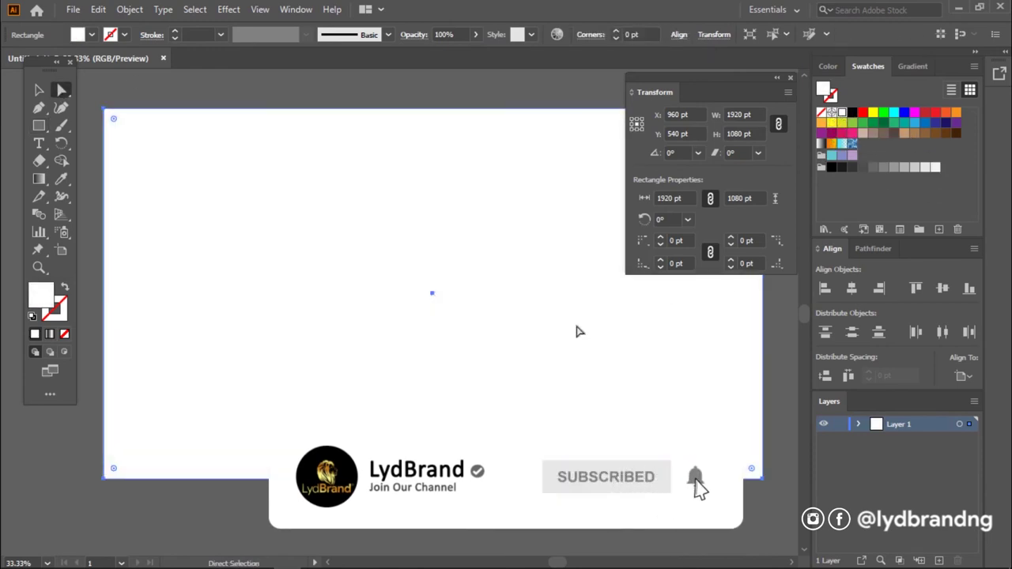
{"action": "right_click", "coordinate": [565, 335]}
{"action": "mouse_move", "coordinate": [576, 259]}
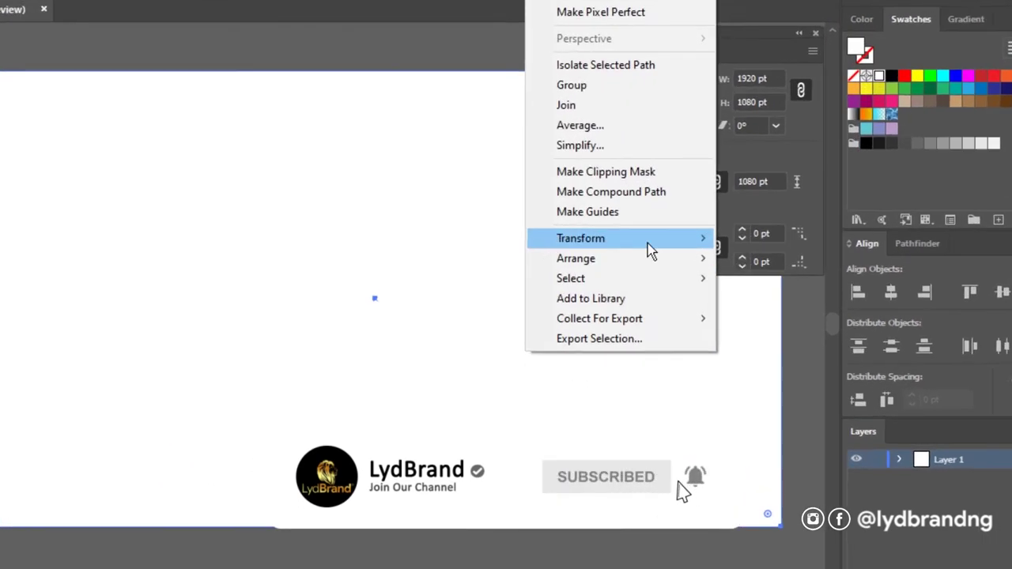
{"action": "left_click", "coordinate": [821, 320]}
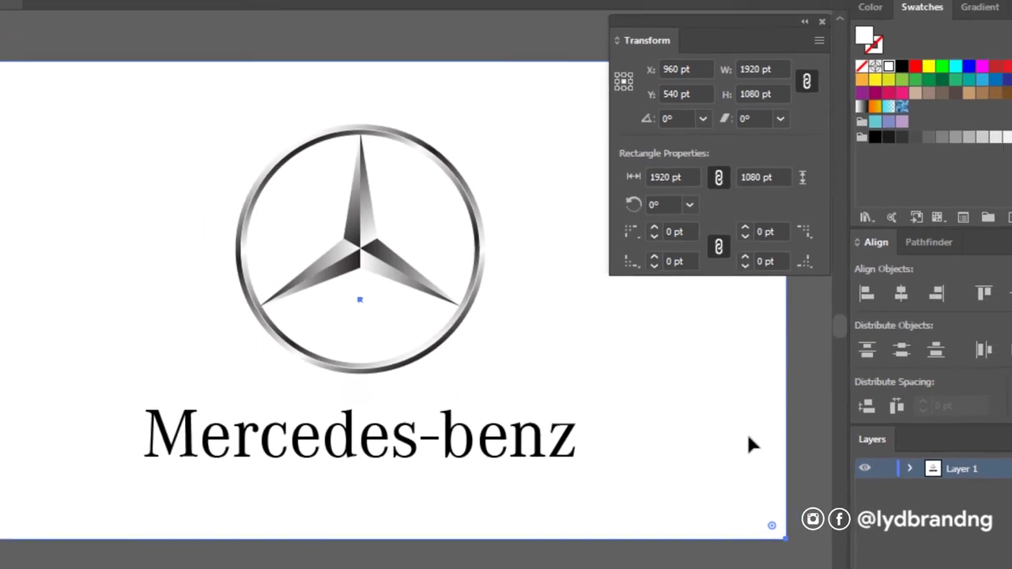
{"action": "left_click", "coordinate": [796, 82]}
Step: Export the white-backed artwork as JPEG 'Mercedes-benz logo' into the LOGO folder, accepting default JPEG options
{"action": "left_click", "coordinate": [72, 9]}
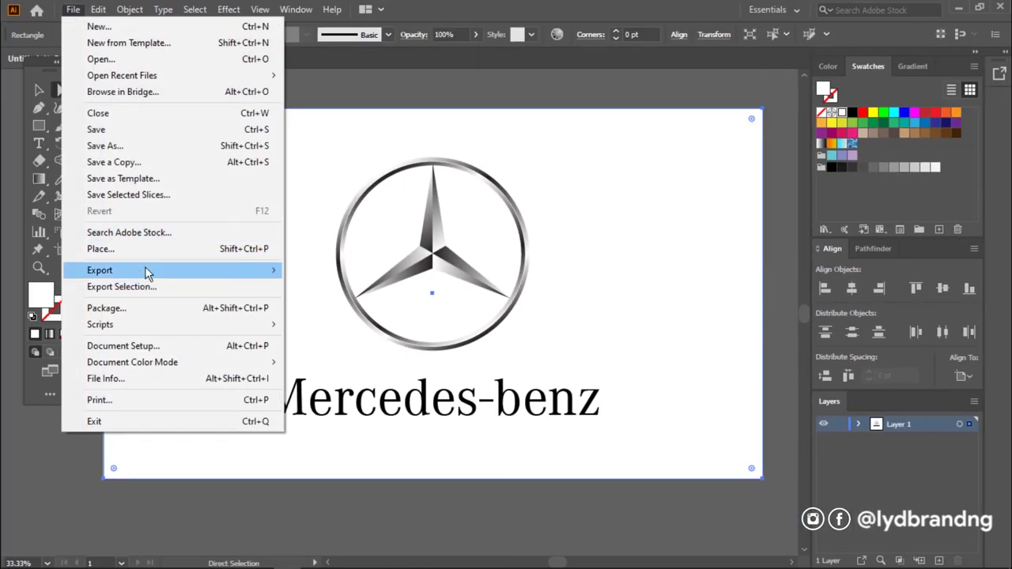
{"action": "mouse_move", "coordinate": [100, 270]}
{"action": "left_click", "coordinate": [358, 286]}
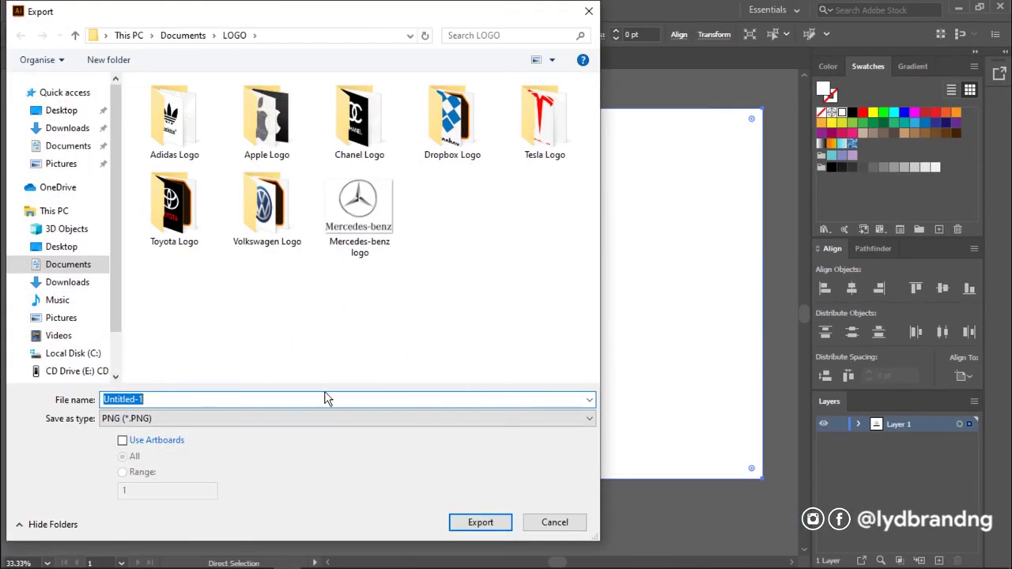
{"action": "type", "text": "Mercedes-benz logo"}
{"action": "left_click", "coordinate": [327, 336]}
{"action": "left_click", "coordinate": [310, 418]}
{"action": "left_click", "coordinate": [200, 318]}
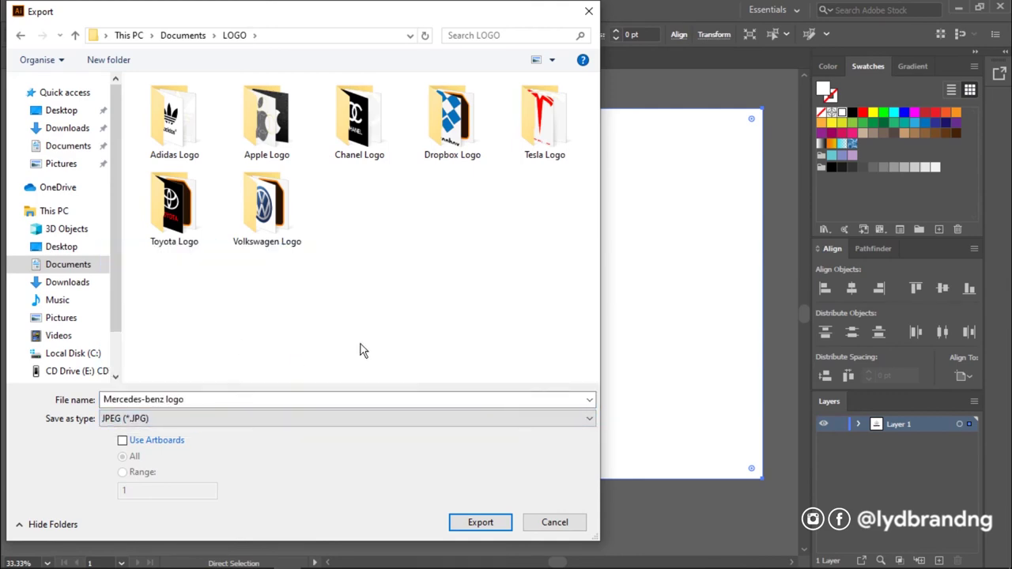
{"action": "left_click", "coordinate": [478, 522]}
{"action": "left_click", "coordinate": [569, 489]}
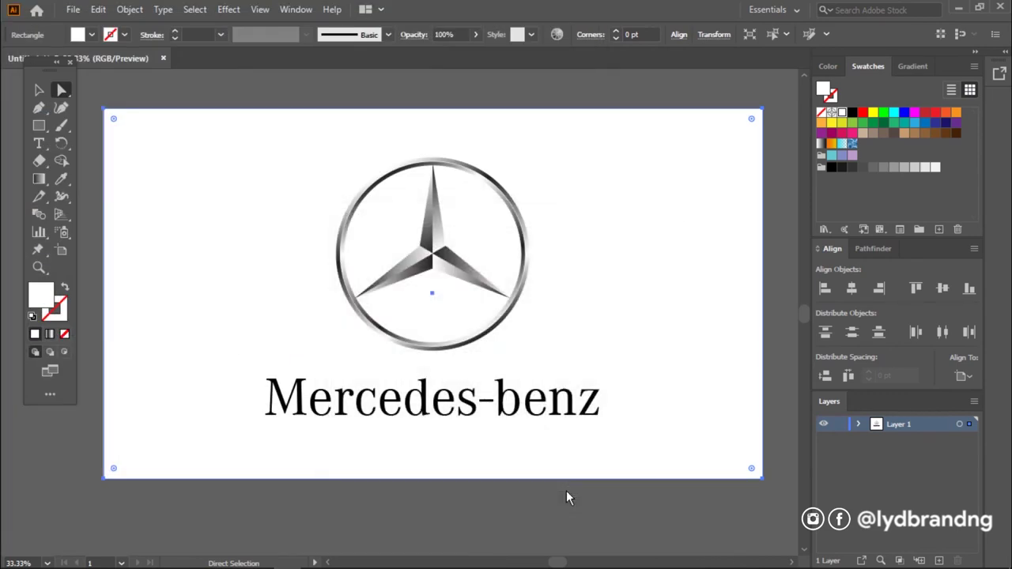
Step: Fill the background rectangle black and make the Mercedes-benz lettering white
{"action": "left_click", "coordinate": [832, 167]}
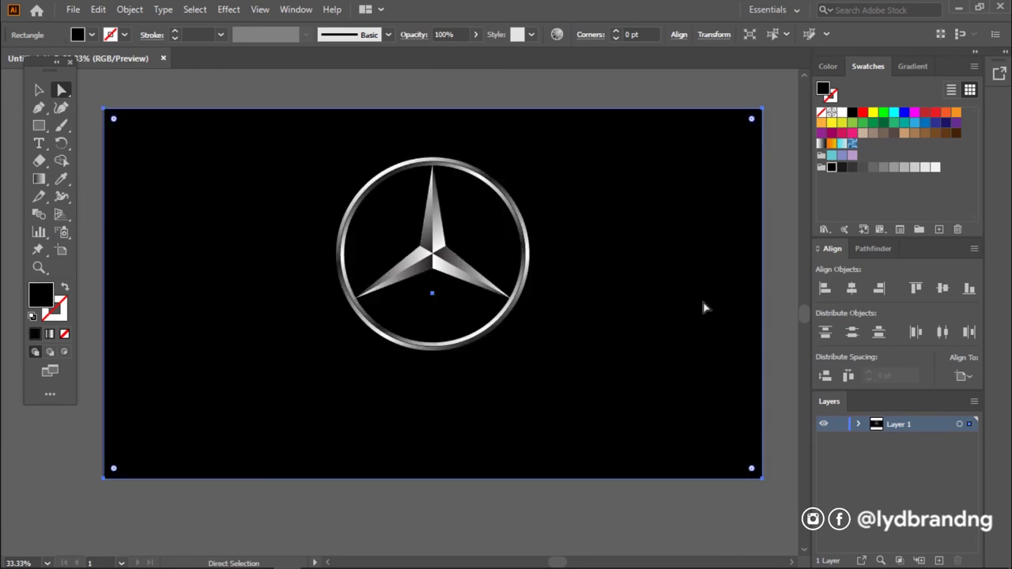
{"action": "left_click", "coordinate": [522, 415]}
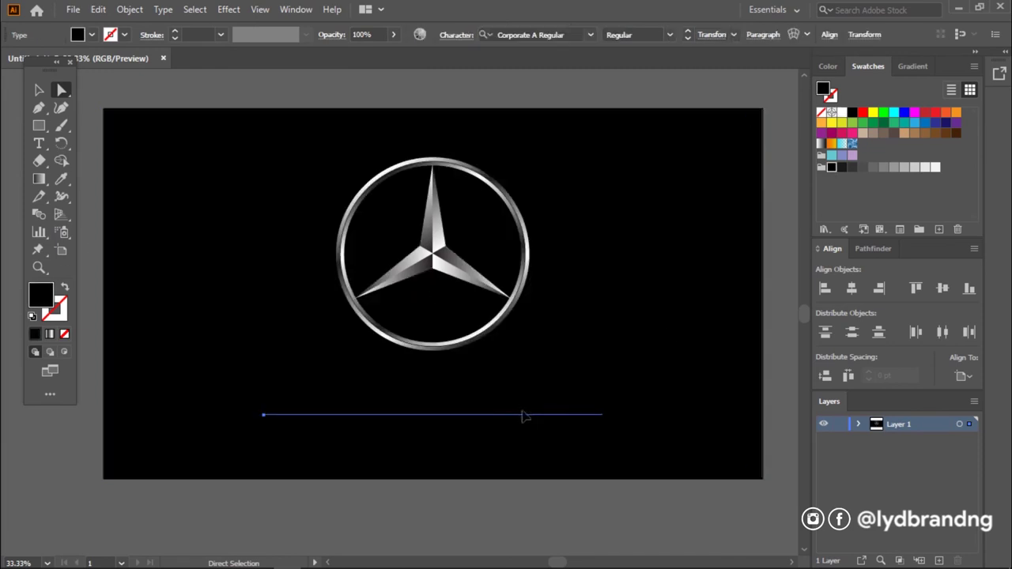
{"action": "left_click", "coordinate": [841, 113]}
{"action": "left_click", "coordinate": [668, 442]}
{"action": "left_click", "coordinate": [590, 524]}
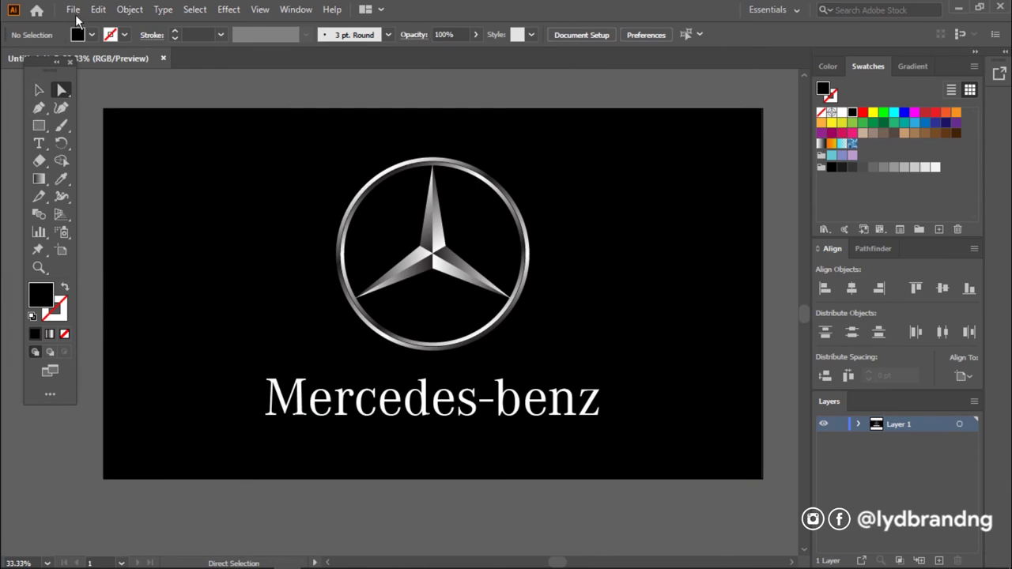
Step: Export the black-background version as JPEG 'Mercedes-benz logo copy'
{"action": "left_click", "coordinate": [75, 11]}
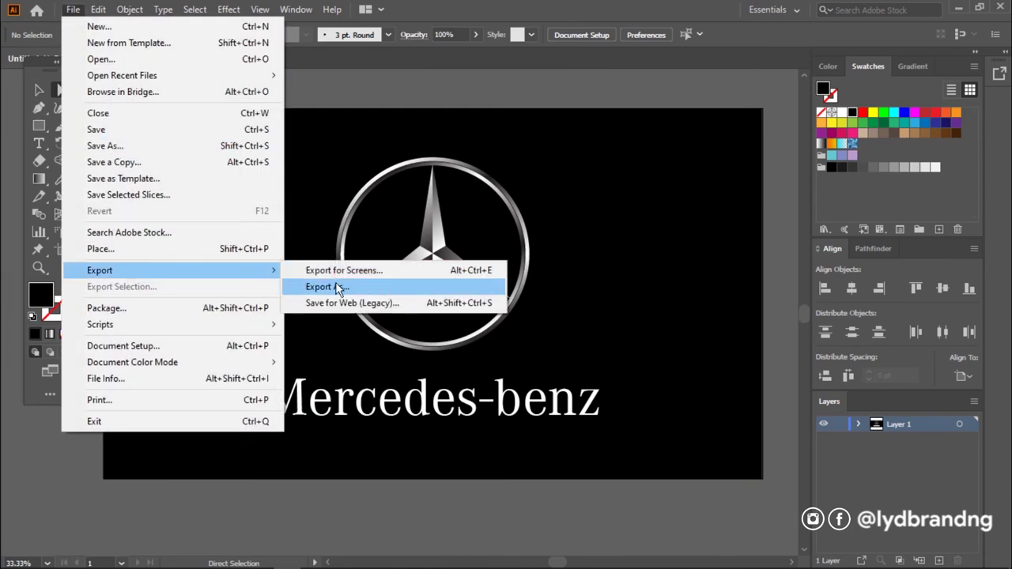
{"action": "left_click", "coordinate": [338, 289]}
{"action": "type", "text": "Mercedes-benz "}
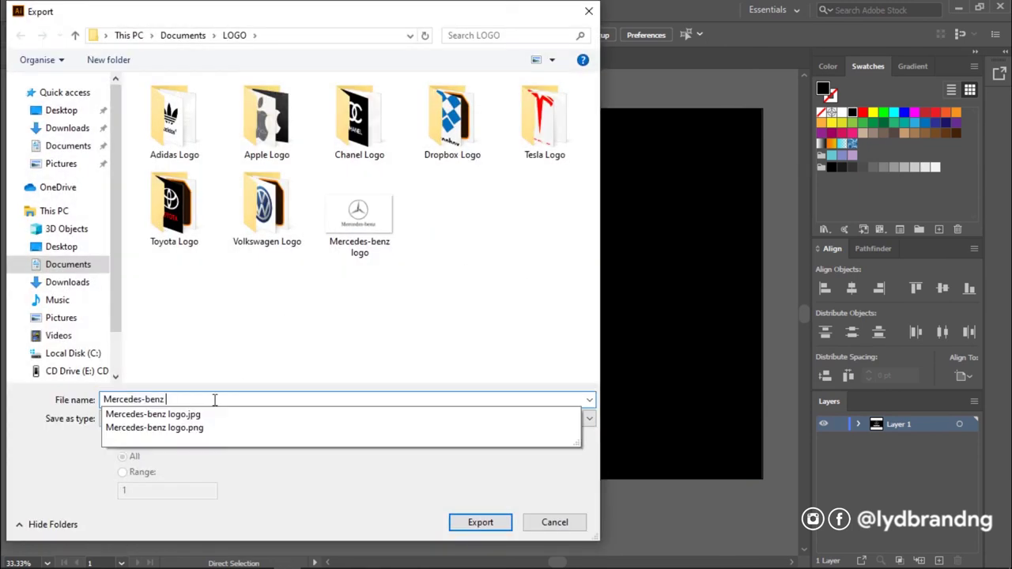
{"action": "type", "text": "logo copy"}
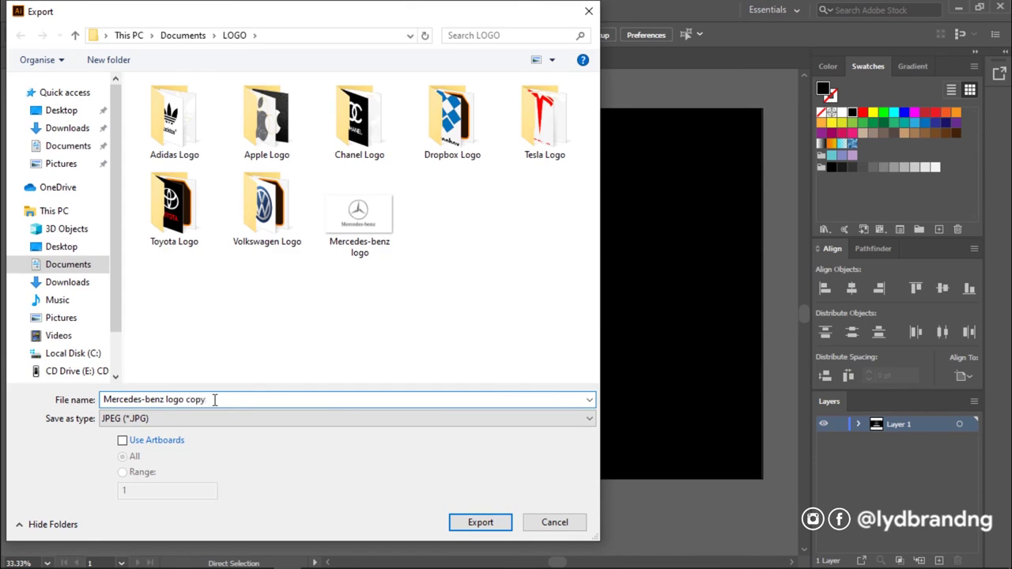
{"action": "left_click", "coordinate": [472, 522]}
{"action": "left_click", "coordinate": [550, 494]}
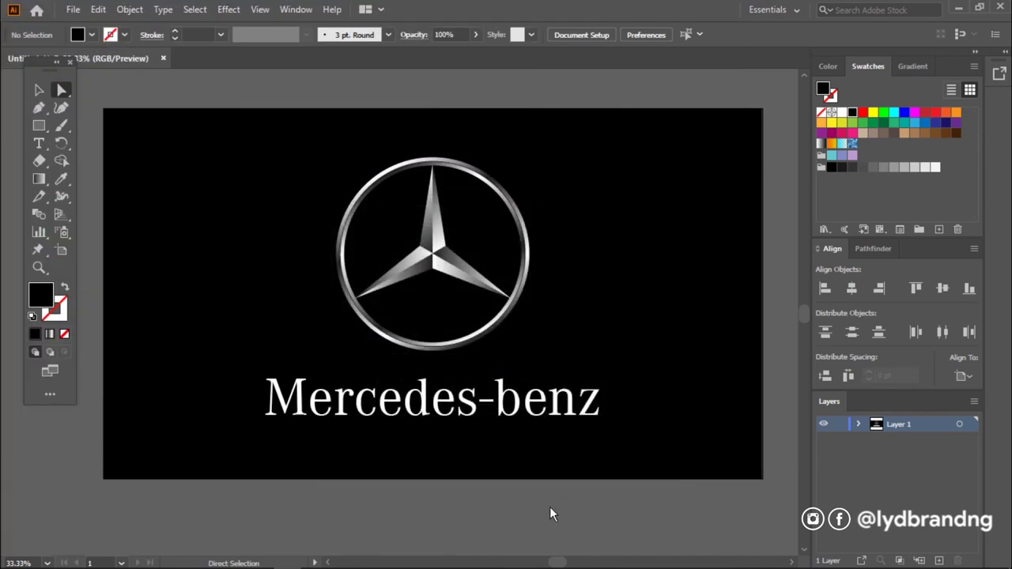
Step: Open the white-background JPEG from the LOGO folder in a viewer
{"action": "mouse_move", "coordinate": [150, 559]}
{"action": "left_click", "coordinate": [155, 511]}
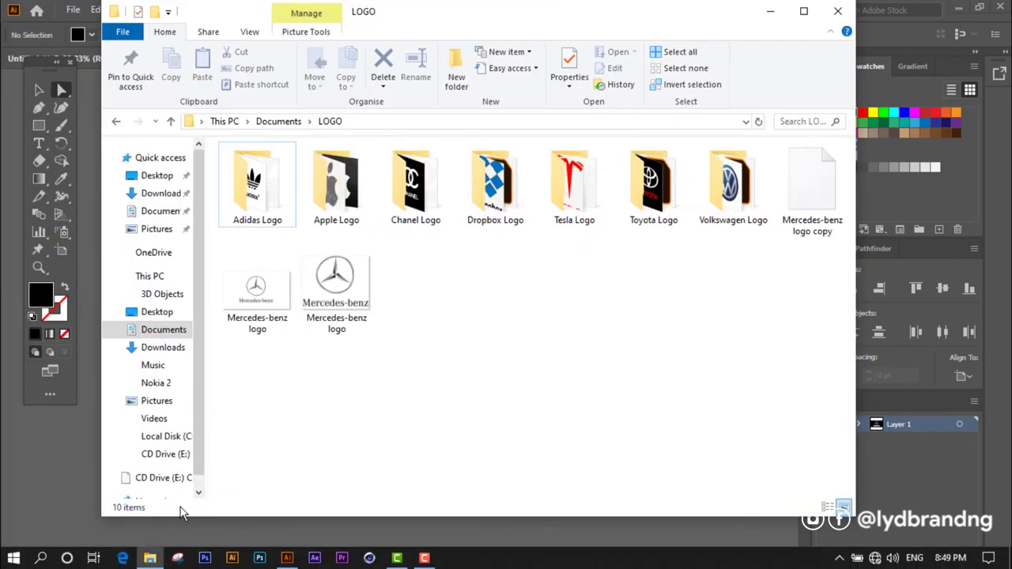
{"action": "left_click", "coordinate": [336, 289]}
{"action": "left_click", "coordinate": [259, 301]}
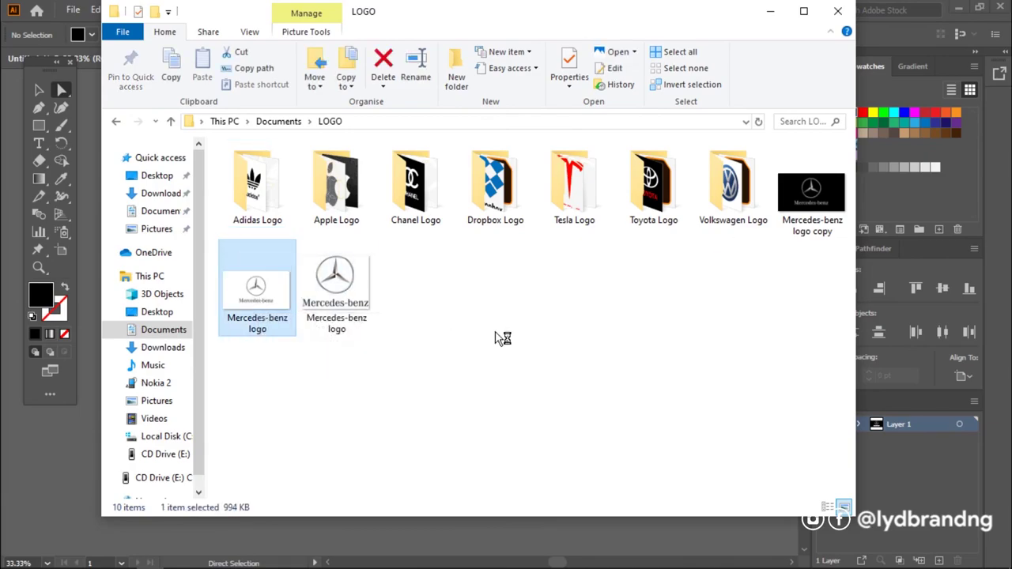
{"action": "double_click", "coordinate": [286, 324]}
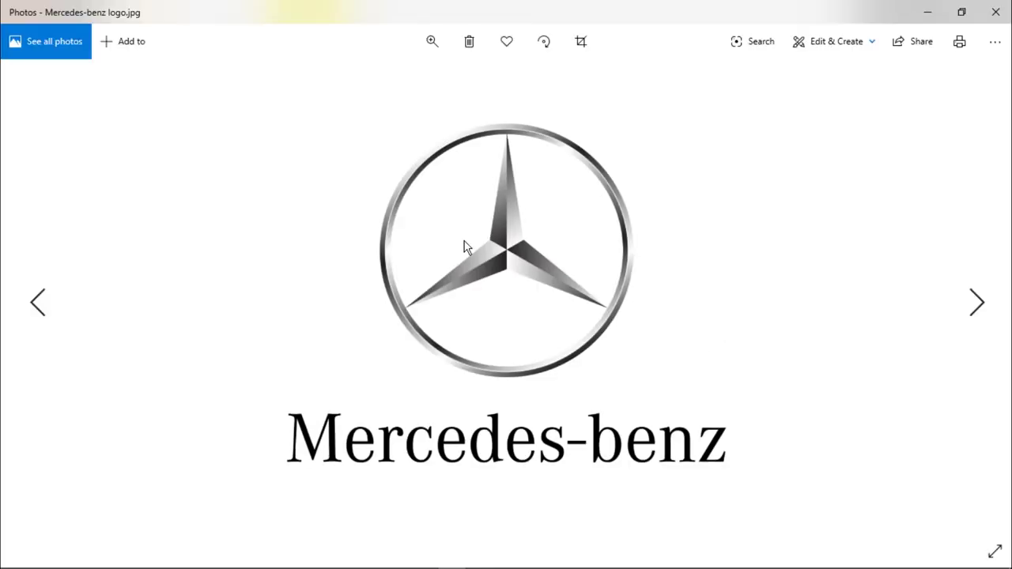
Step: Switch Photos to 'Mercedes-benz logo copy.jpg' and zoom in on its white lettering
{"action": "scroll", "coordinate": [510, 251], "scroll_direction": "up", "scroll_amount": 2}
{"action": "scroll", "coordinate": [529, 250], "scroll_direction": "down", "scroll_amount": 2}
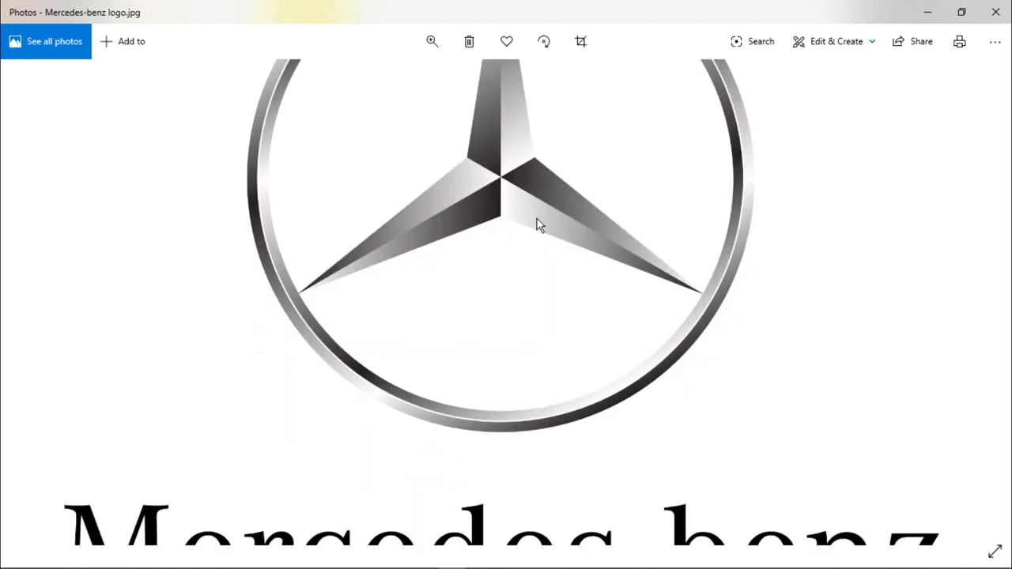
{"action": "scroll", "coordinate": [534, 416], "scroll_direction": "down", "scroll_amount": 2}
{"action": "scroll", "coordinate": [541, 262], "scroll_direction": "down", "scroll_amount": 2}
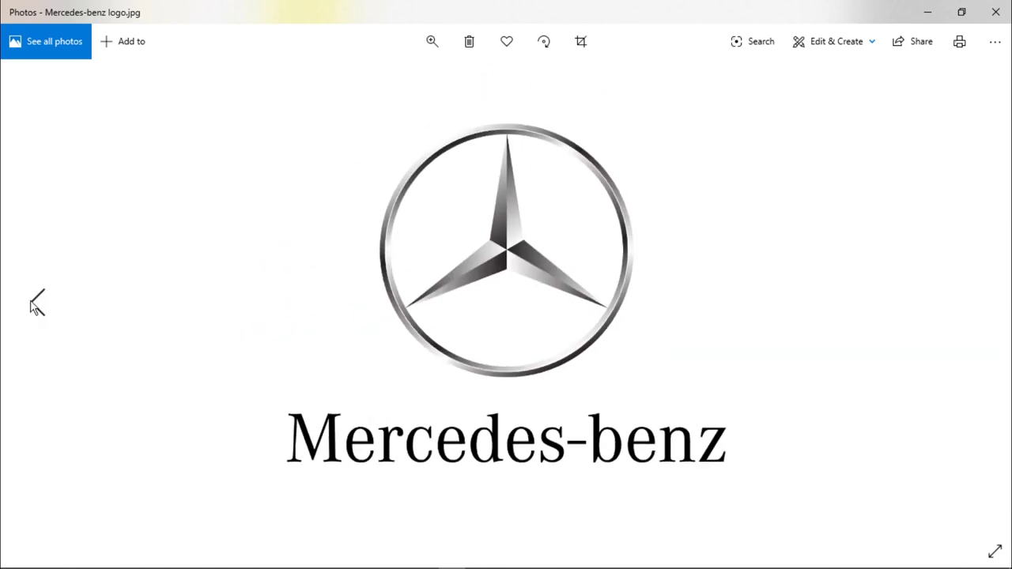
{"action": "left_click", "coordinate": [34, 303]}
{"action": "scroll", "coordinate": [510, 252], "scroll_direction": "up", "scroll_amount": 2}
{"action": "scroll", "coordinate": [522, 332], "scroll_direction": "down", "scroll_amount": 1}
{"action": "scroll", "coordinate": [549, 300], "scroll_direction": "up", "scroll_amount": 1}
{"action": "scroll", "coordinate": [545, 396], "scroll_direction": "down", "scroll_amount": 1}
{"action": "left_click_drag", "start_coordinate": [545, 396], "coordinate": [549, 301]}
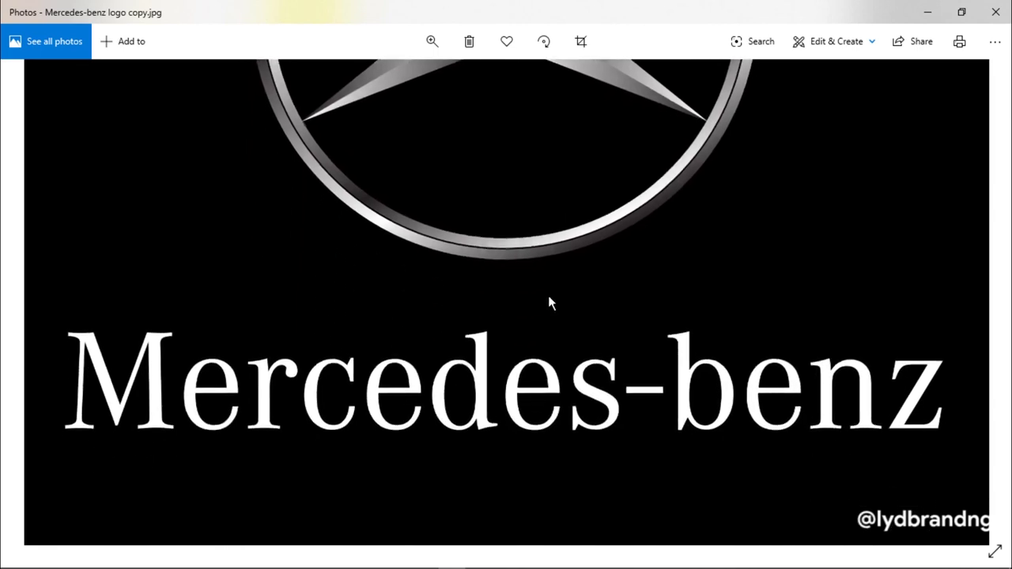
{"action": "scroll", "coordinate": [548, 295], "scroll_direction": "down", "scroll_amount": 1}
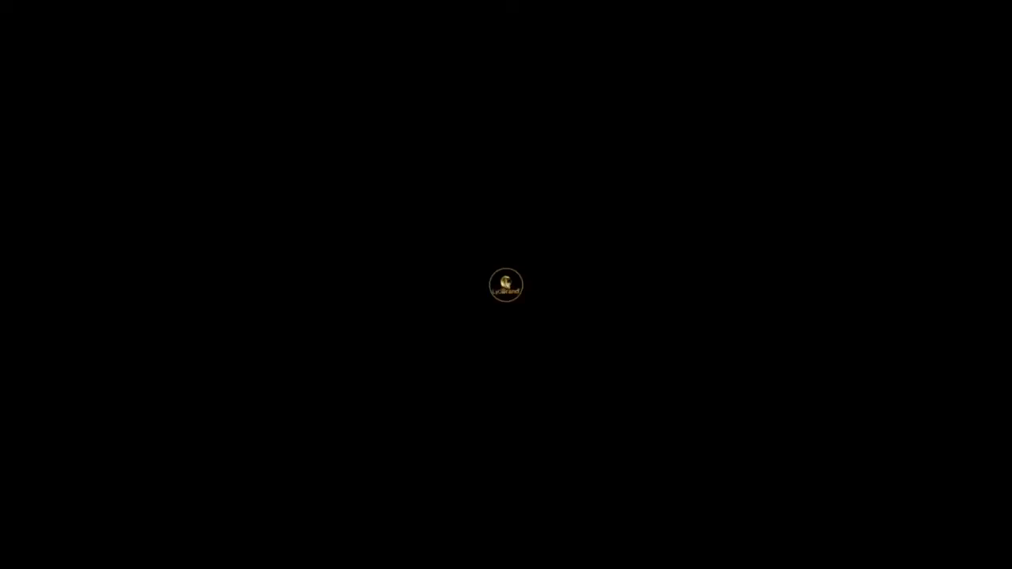